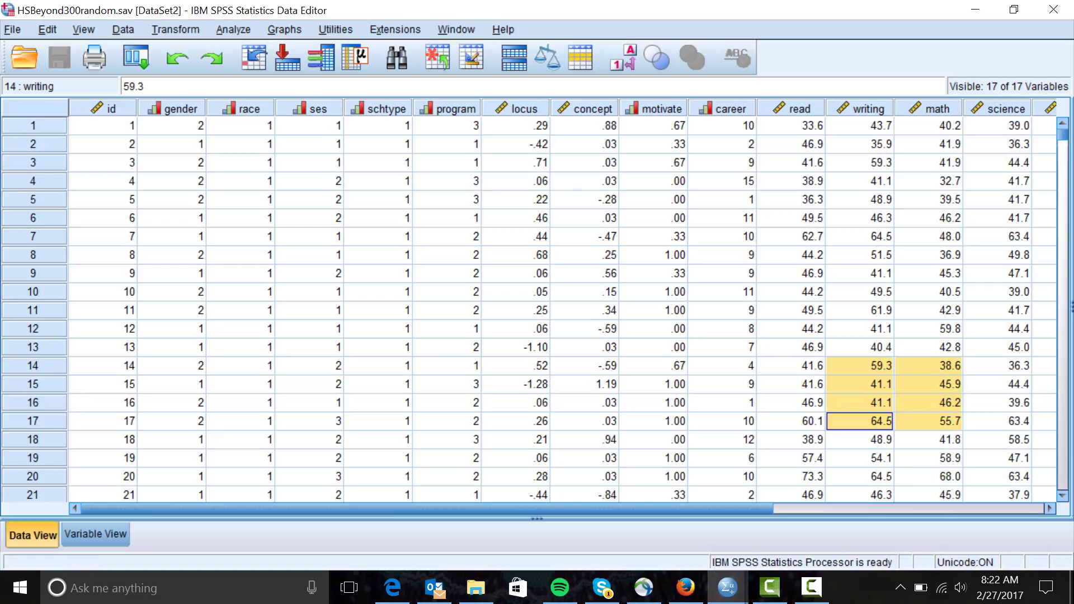
# Step: Set up a linear regression with Standardized Science Score as the dependent variable
pyautogui.hscroll(6, 537, 308)
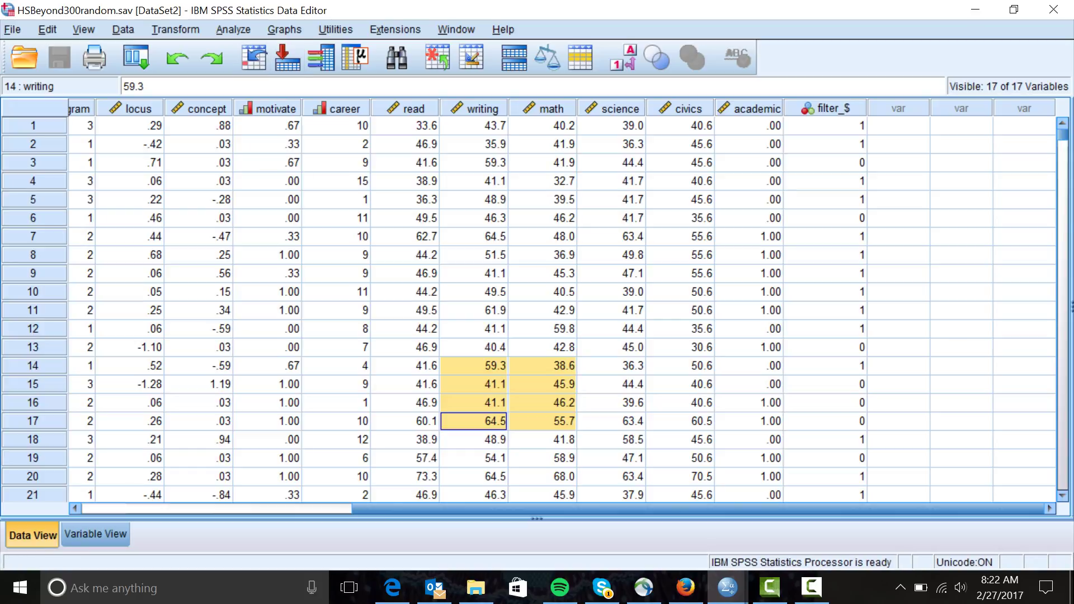
pyautogui.hotkey('alt', 'a')
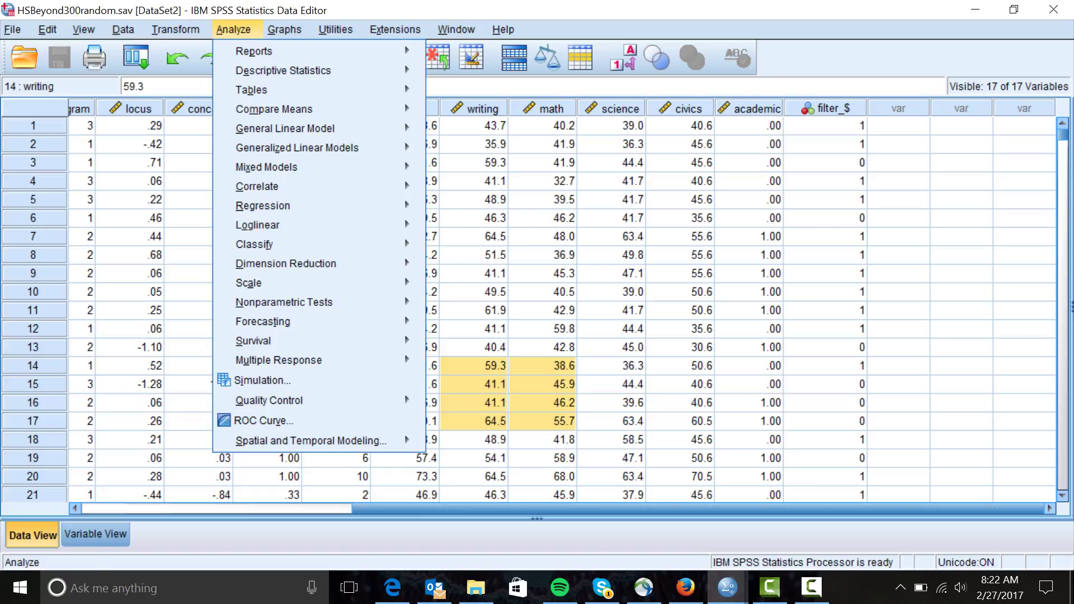
pyautogui.moveTo(263, 205)
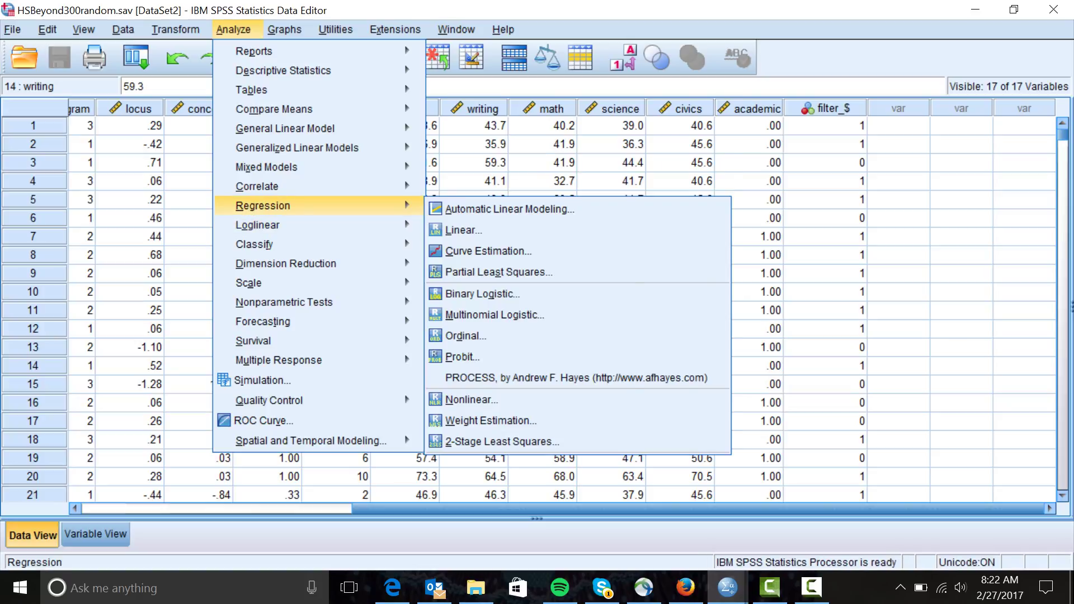
pyautogui.click(463, 230)
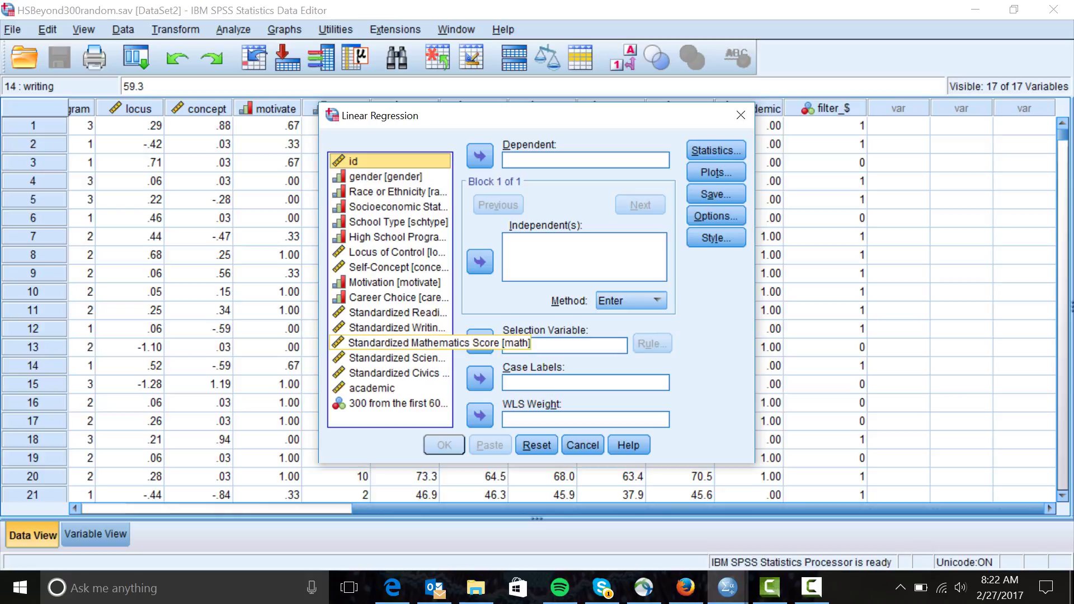
pyautogui.click(392, 357)
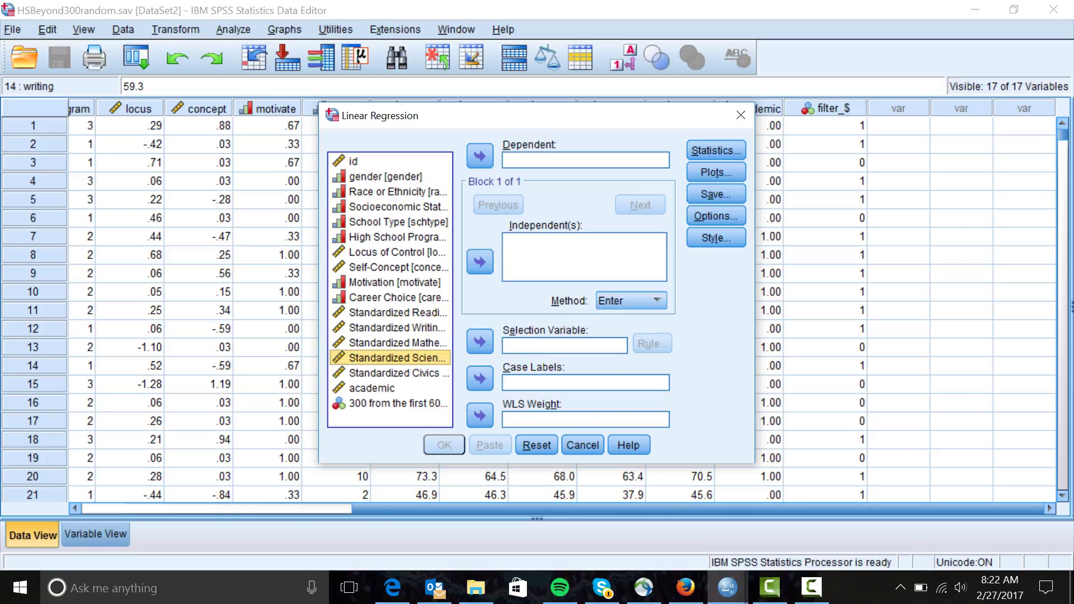
pyautogui.click(480, 156)
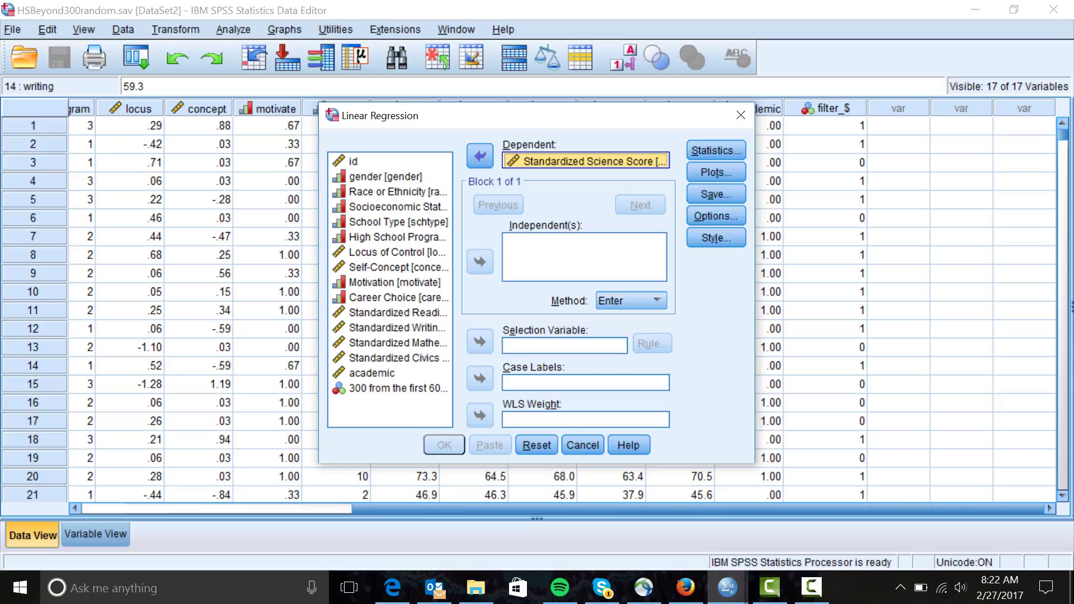
# Step: Add Standardized Mathematics Score, Standardized Reading Score and gender as the independent variables of the regression
pyautogui.click(399, 342)
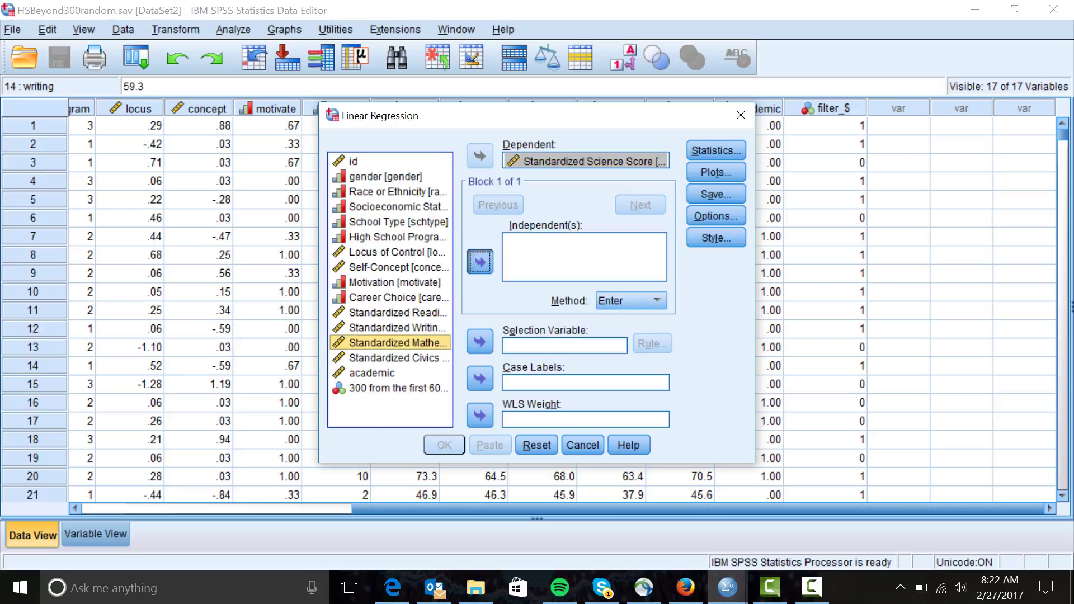
pyautogui.click(480, 262)
pyautogui.click(398, 312)
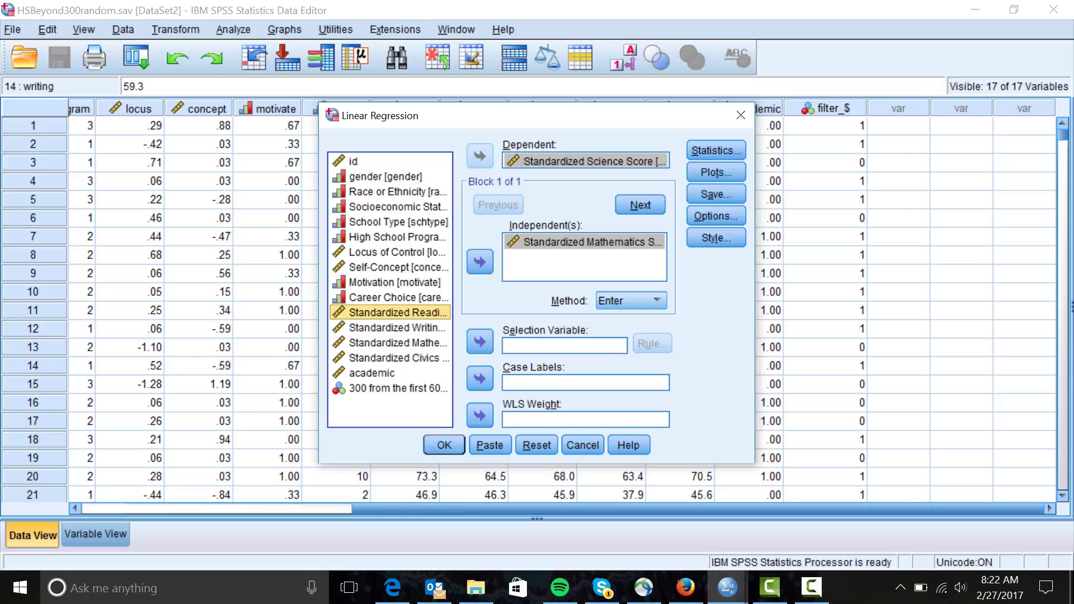
pyautogui.click(480, 261)
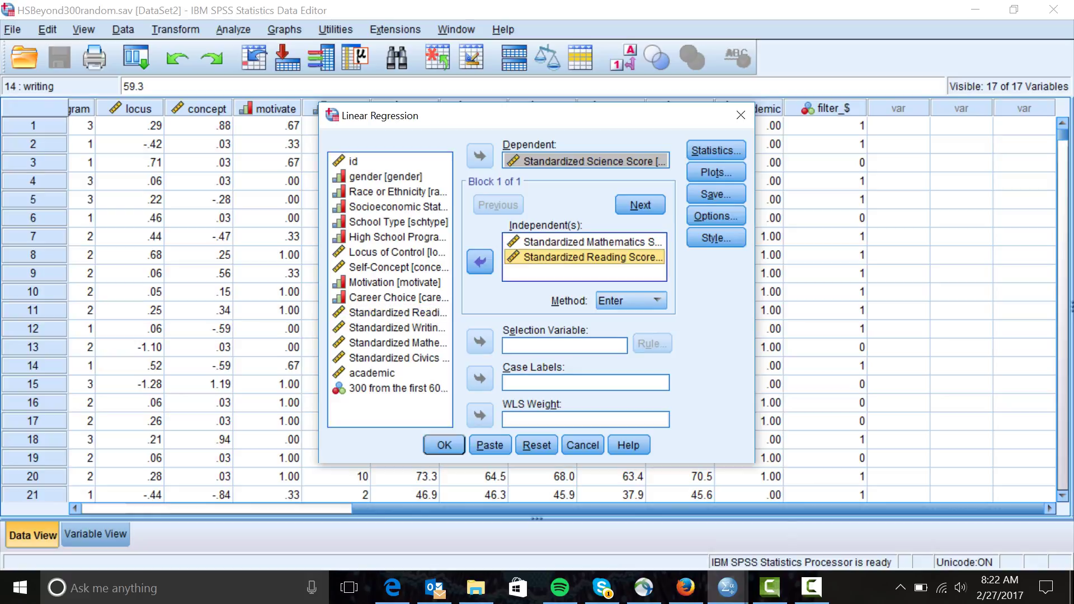
pyautogui.click(391, 176)
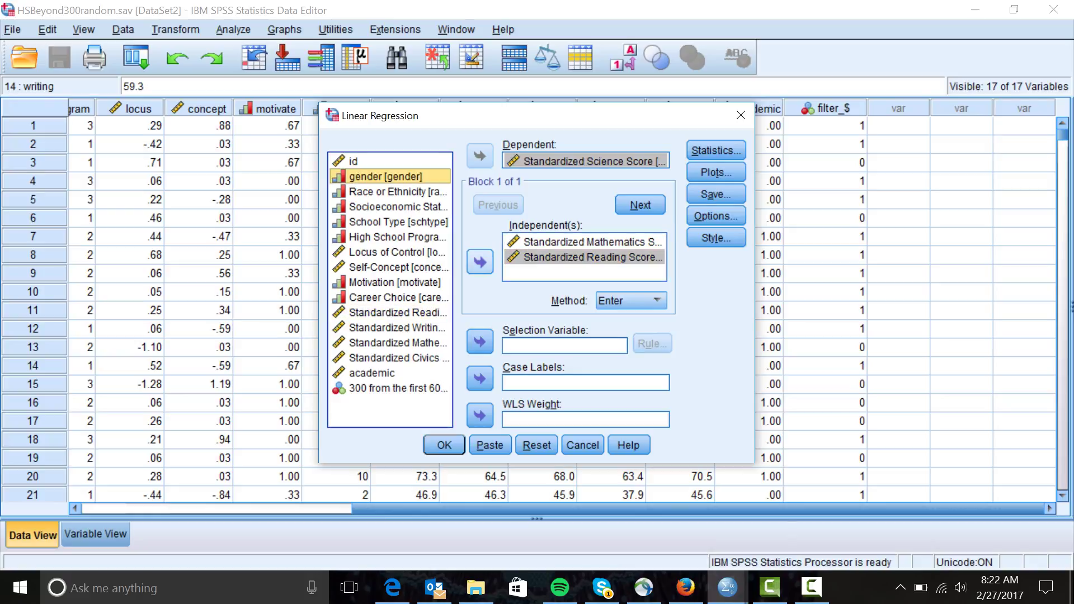
pyautogui.click(480, 261)
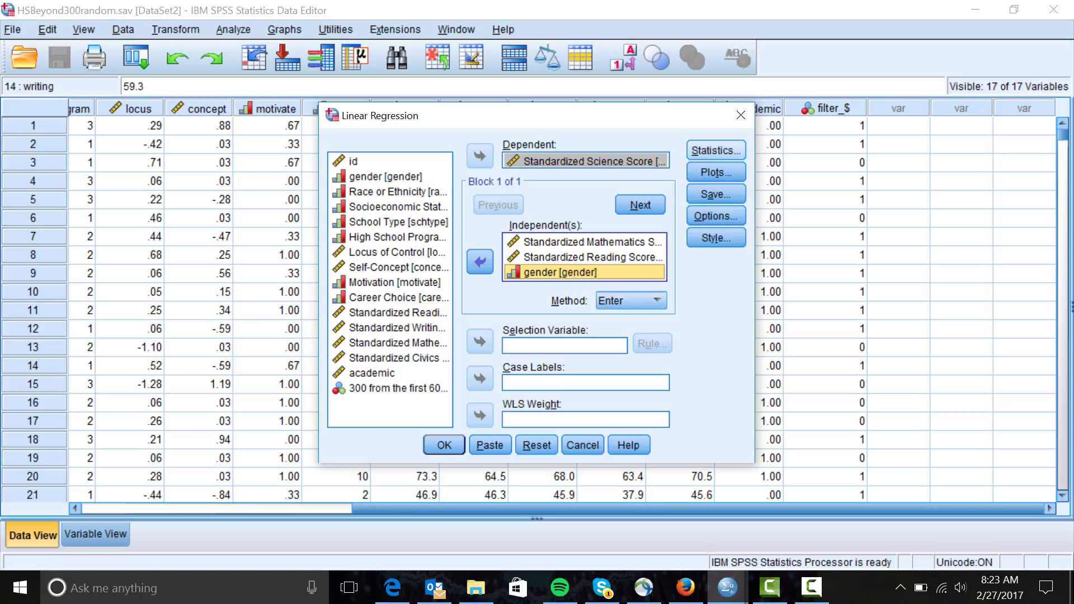
# Step: Request collinearity diagnostics and casewise diagnostics among the regression statistics
pyautogui.click(716, 149)
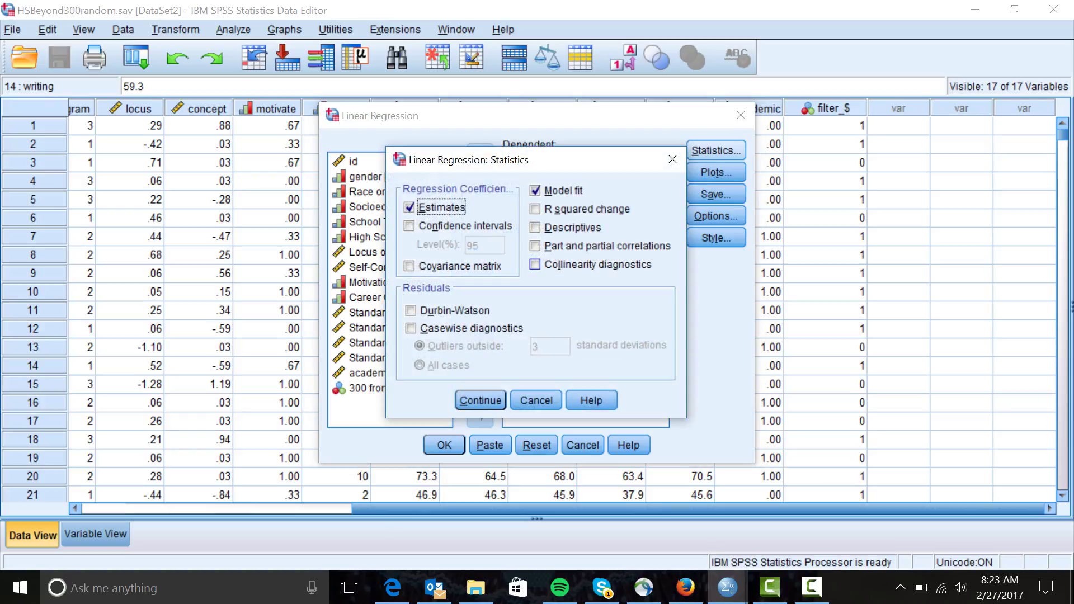
pyautogui.click(535, 265)
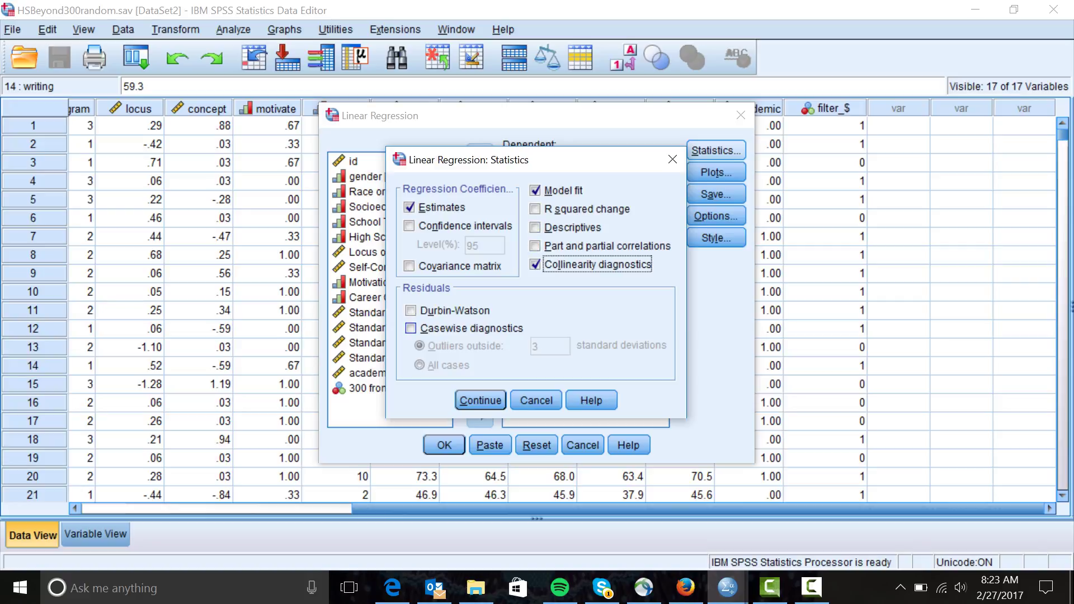
pyautogui.click(411, 328)
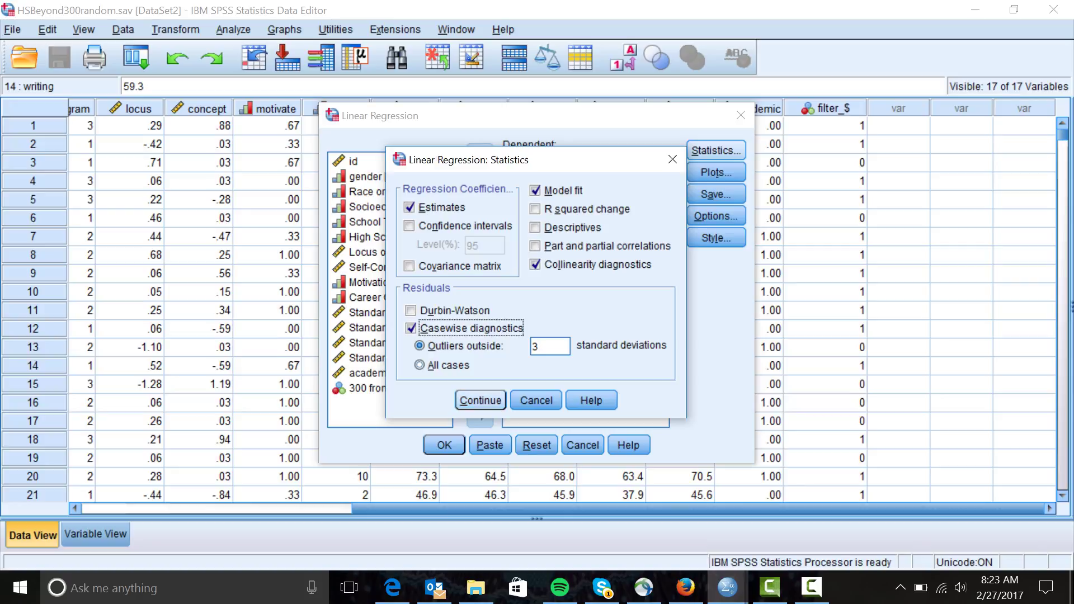
pyautogui.click(480, 400)
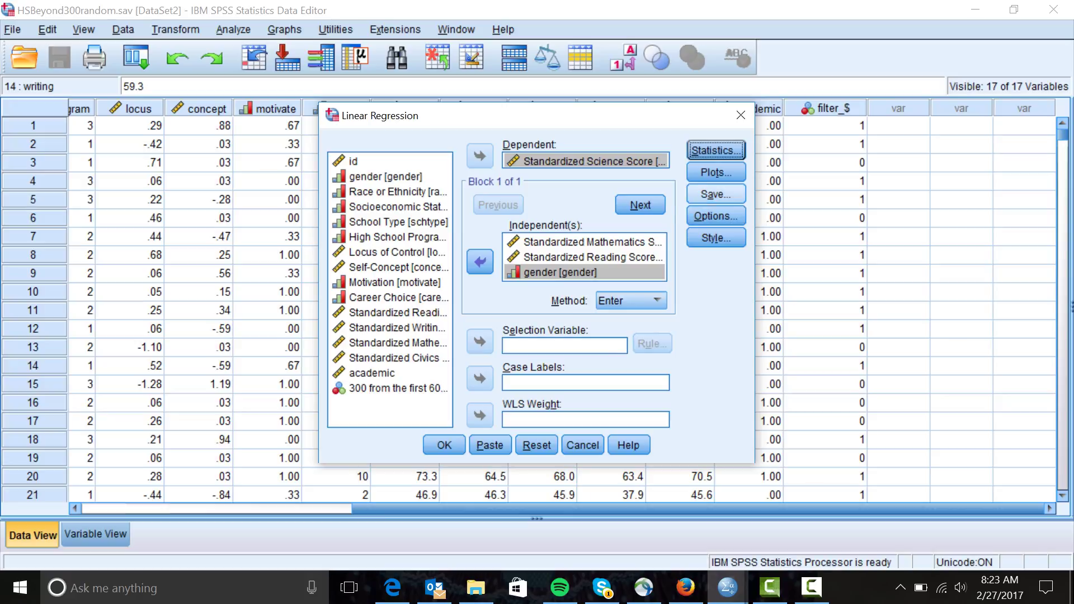
# Step: Have the regression save unstandardized predicted values and deleted residuals as new variables
pyautogui.click(716, 194)
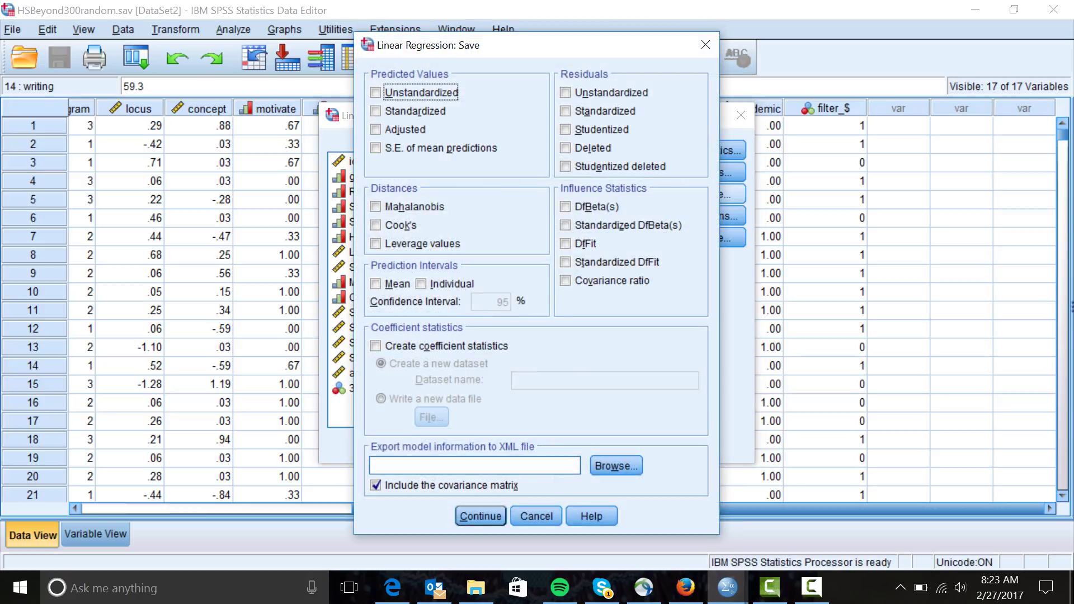
pyautogui.click(376, 92)
pyautogui.click(565, 148)
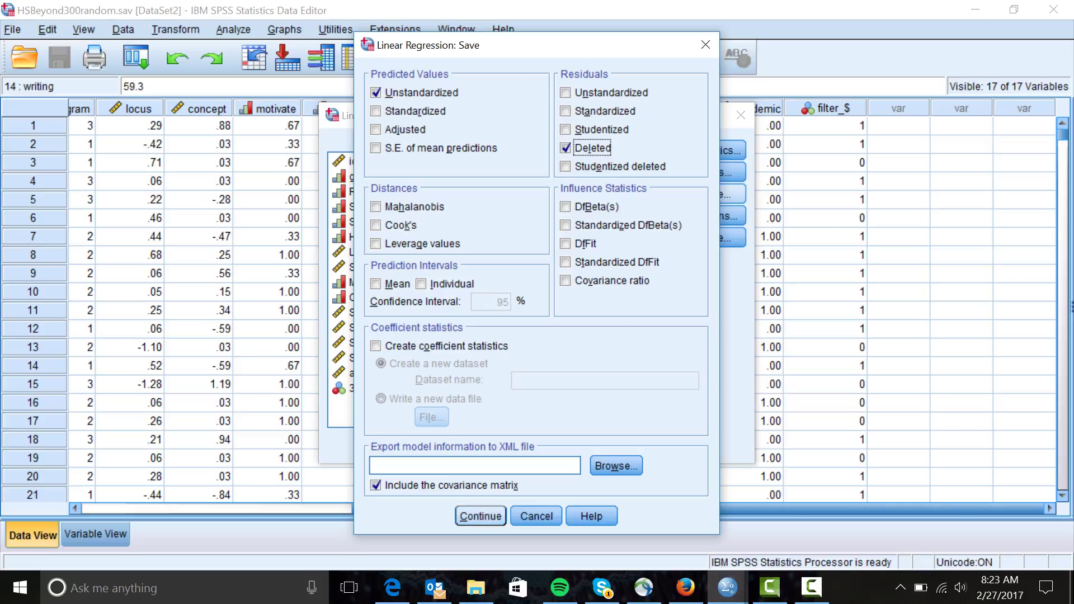
pyautogui.click(481, 515)
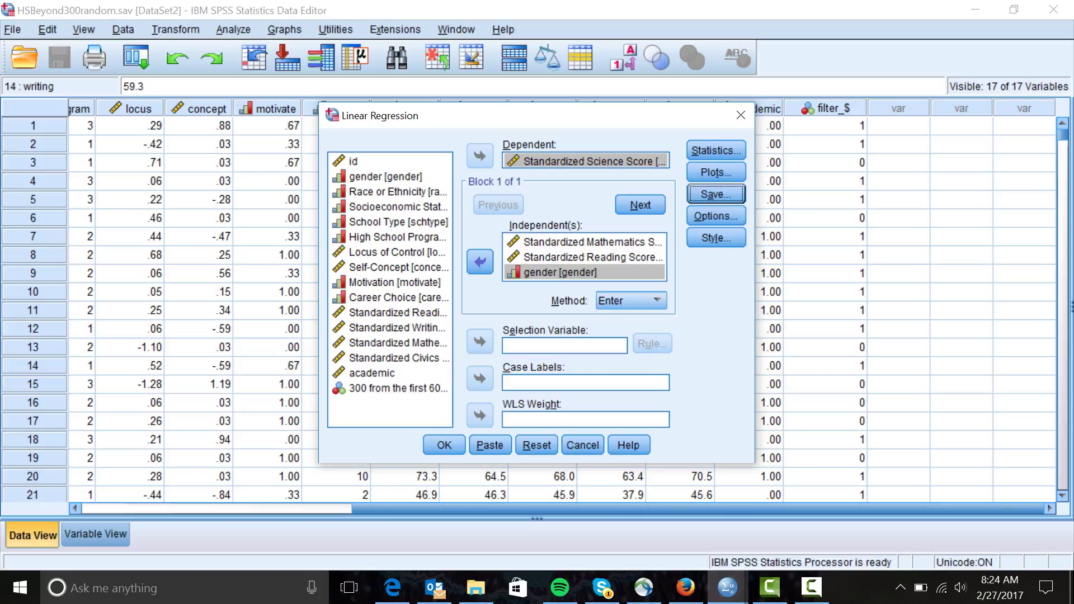
# Step: Restrict the regression to cases where the selection variable filter_$ equals 0, and run the analysis
pyautogui.click(397, 388)
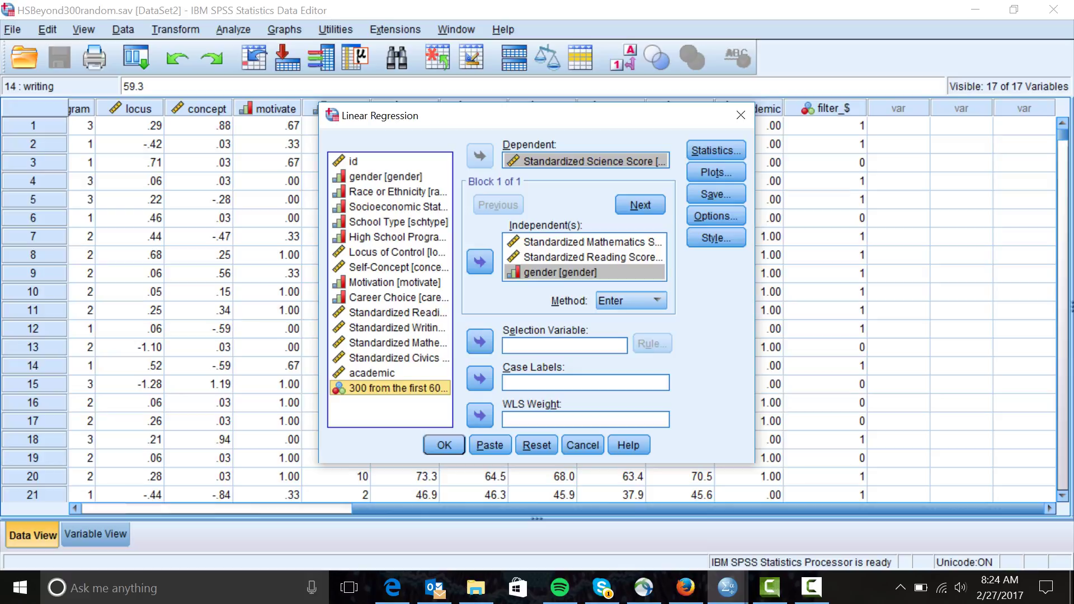
pyautogui.click(479, 341)
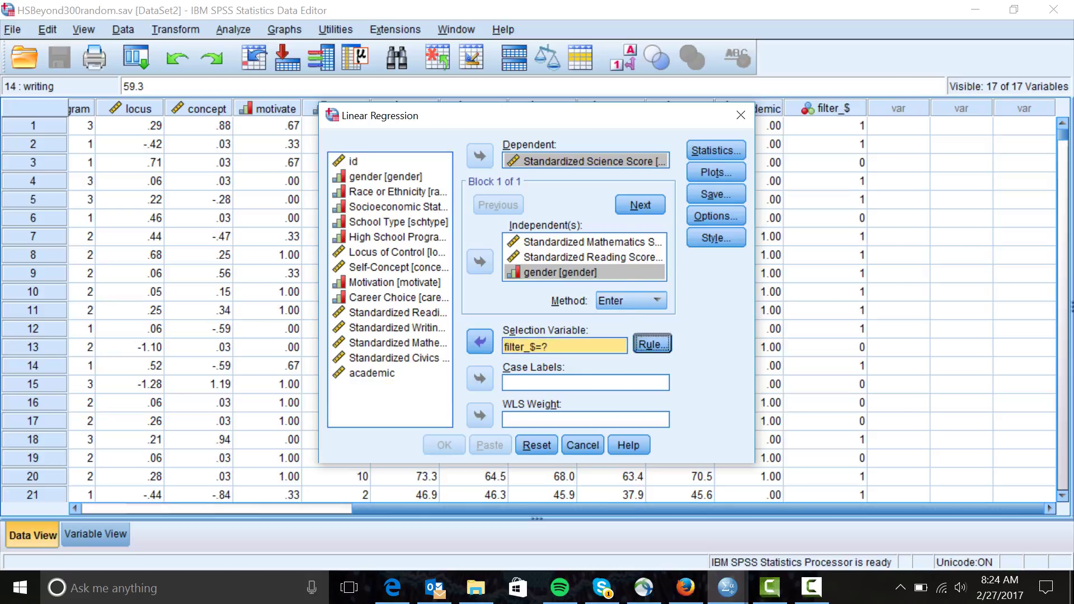
pyautogui.click(653, 343)
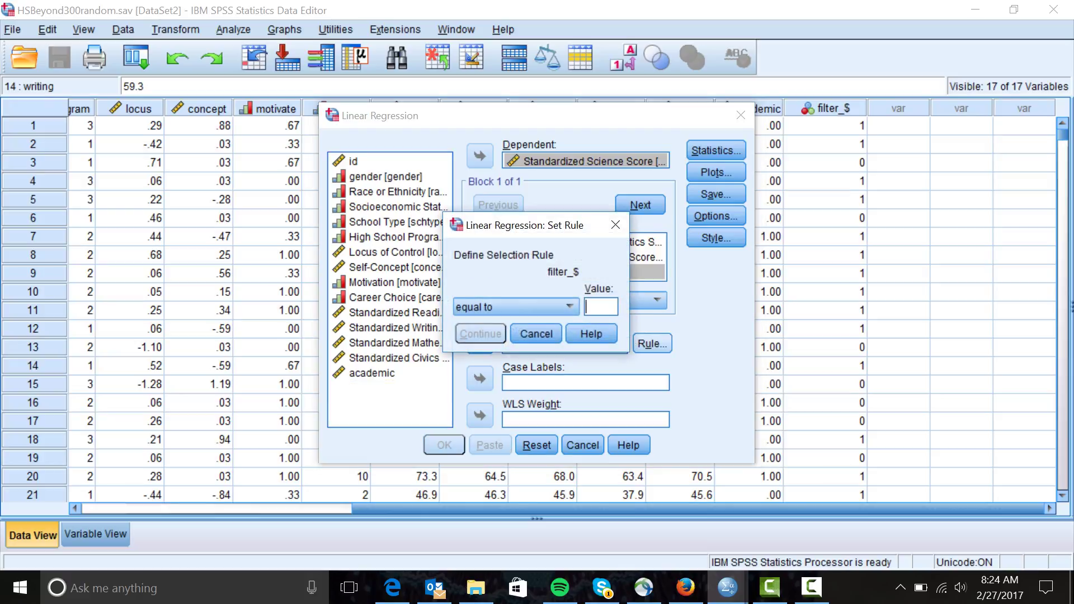
pyautogui.write('0')
pyautogui.press('Return')
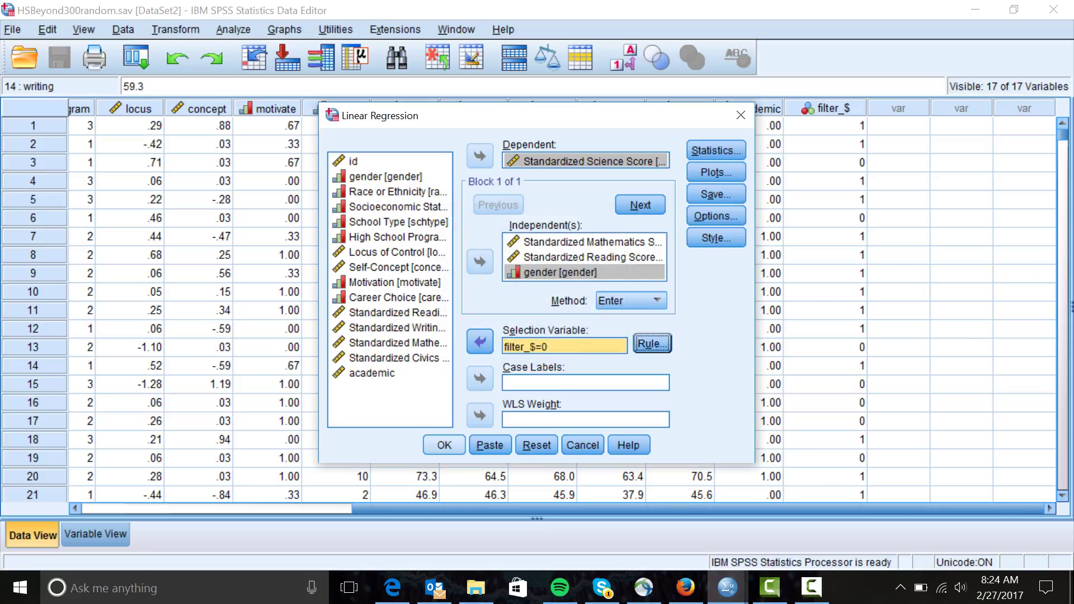
pyautogui.click(445, 446)
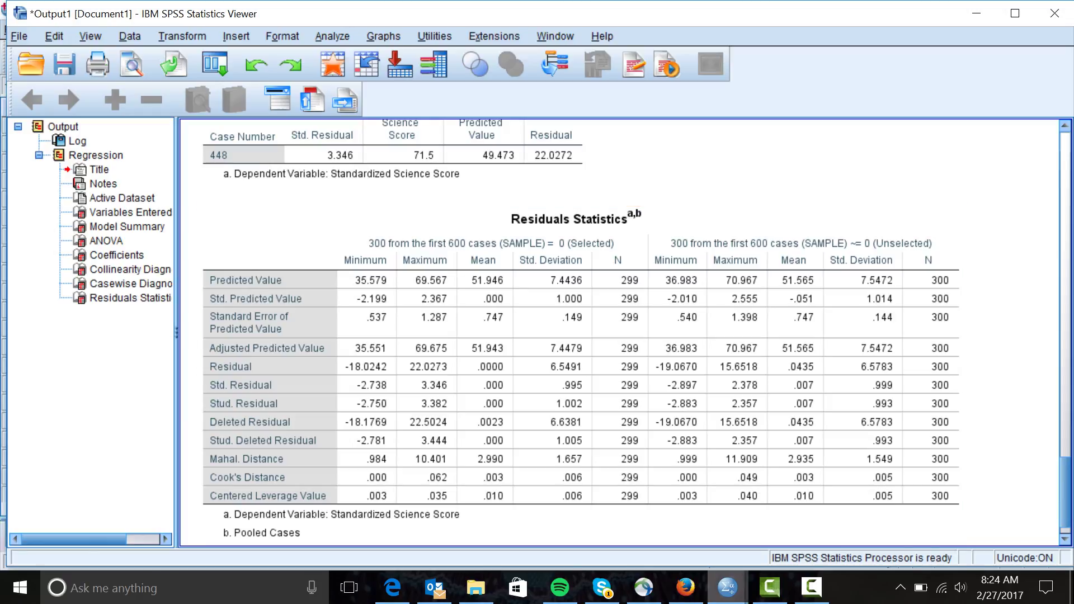
# Step: Return to the dataset and examine the saved predicted values and deleted residuals beside the original variables
pyautogui.moveTo(728, 587)
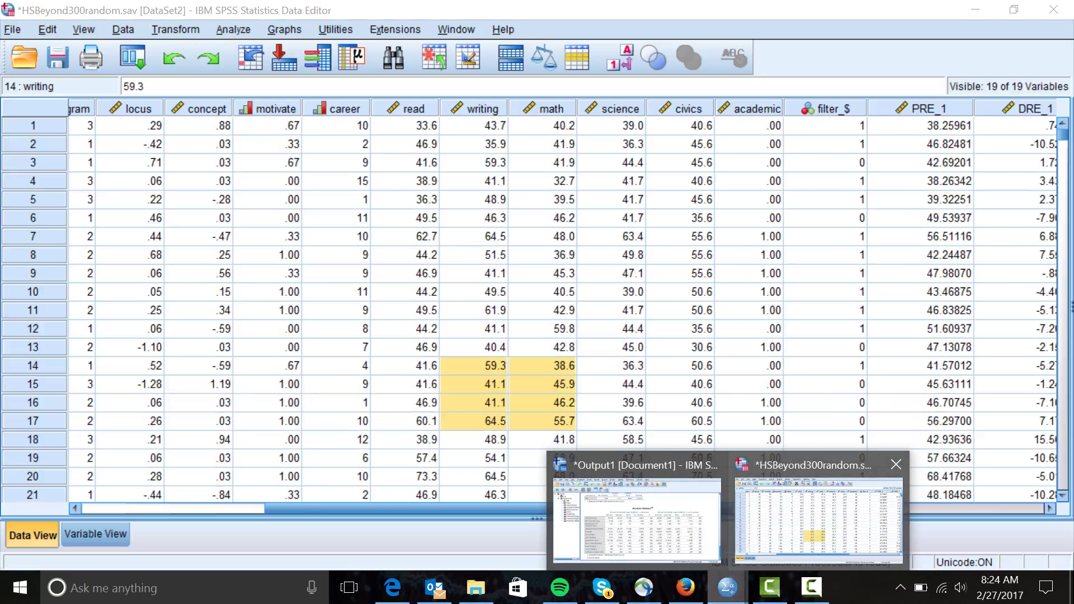
pyautogui.click(817, 518)
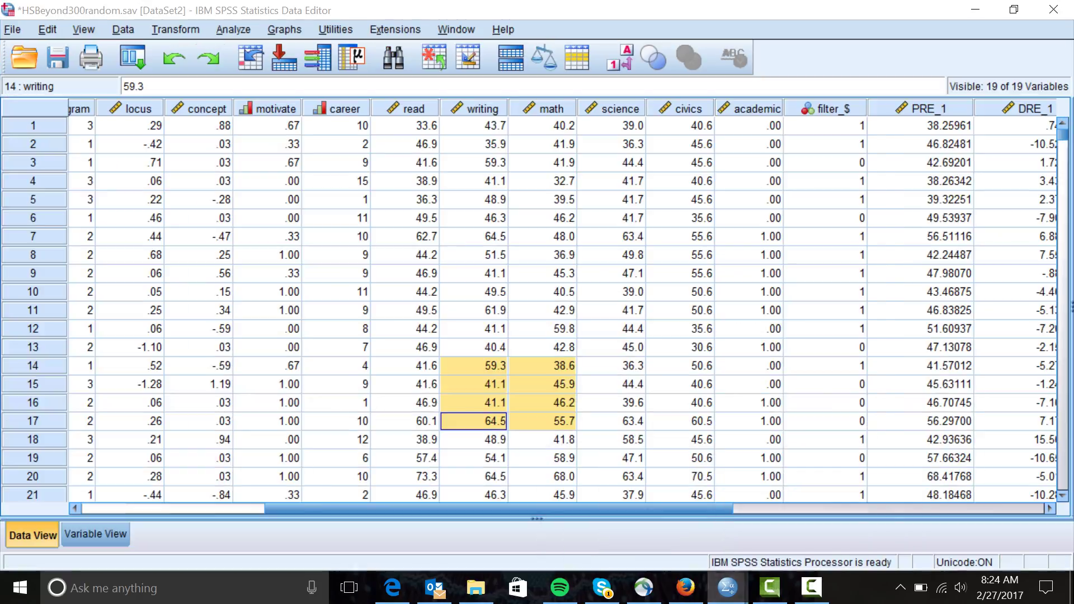
pyautogui.hscroll(5, 537, 308)
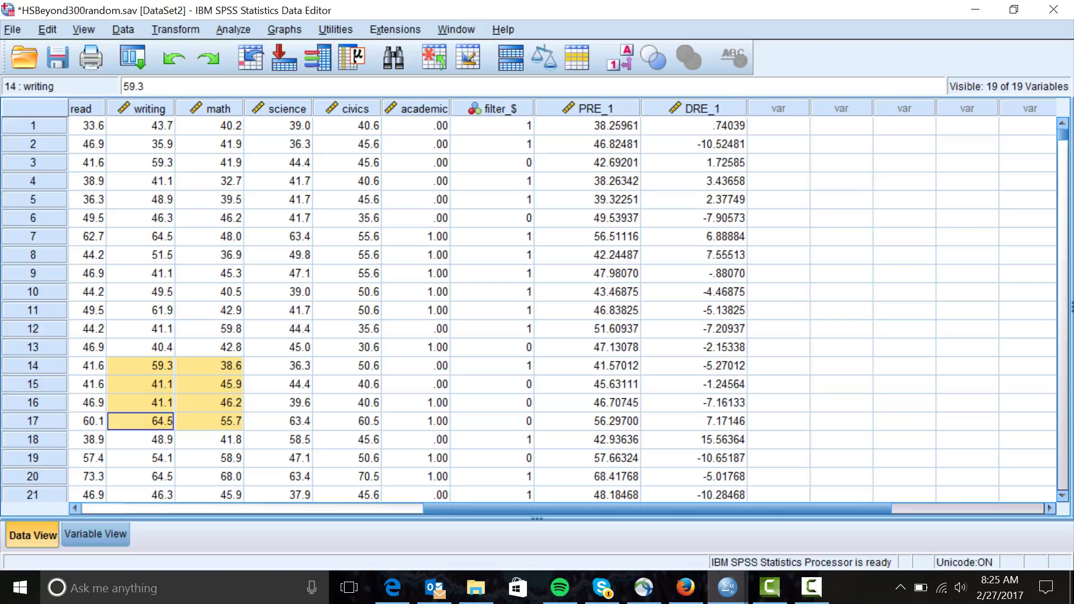
pyautogui.hscroll(-3, 562, 306)
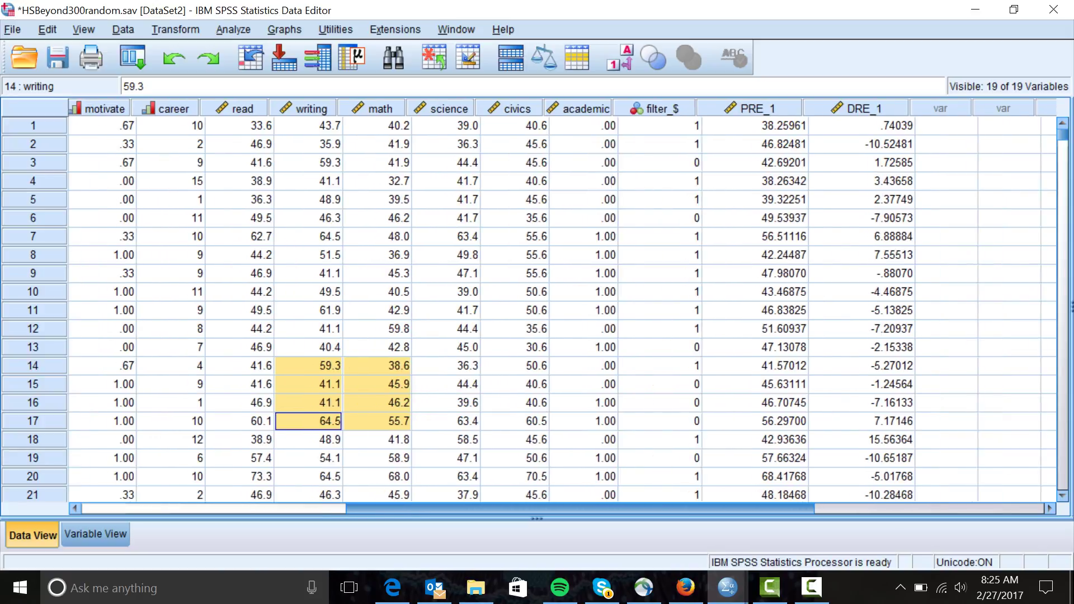
pyautogui.hscroll(-3, 563, 305)
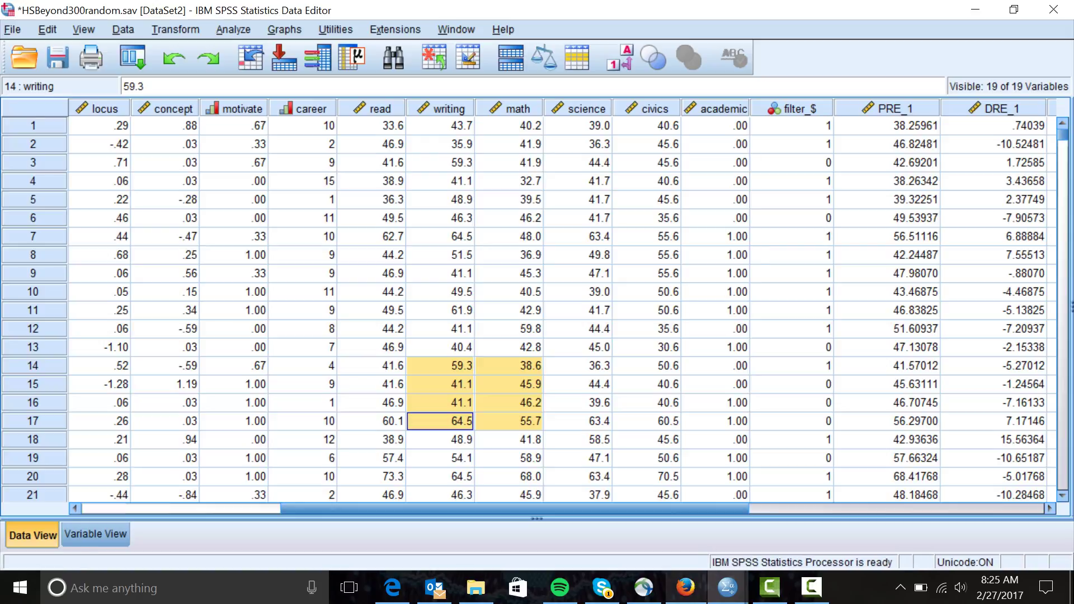
# Step: Review the regression output, examining the Model Summary, ANOVA and Coefficients tables
pyautogui.moveTo(685, 587)
pyautogui.moveTo(727, 588)
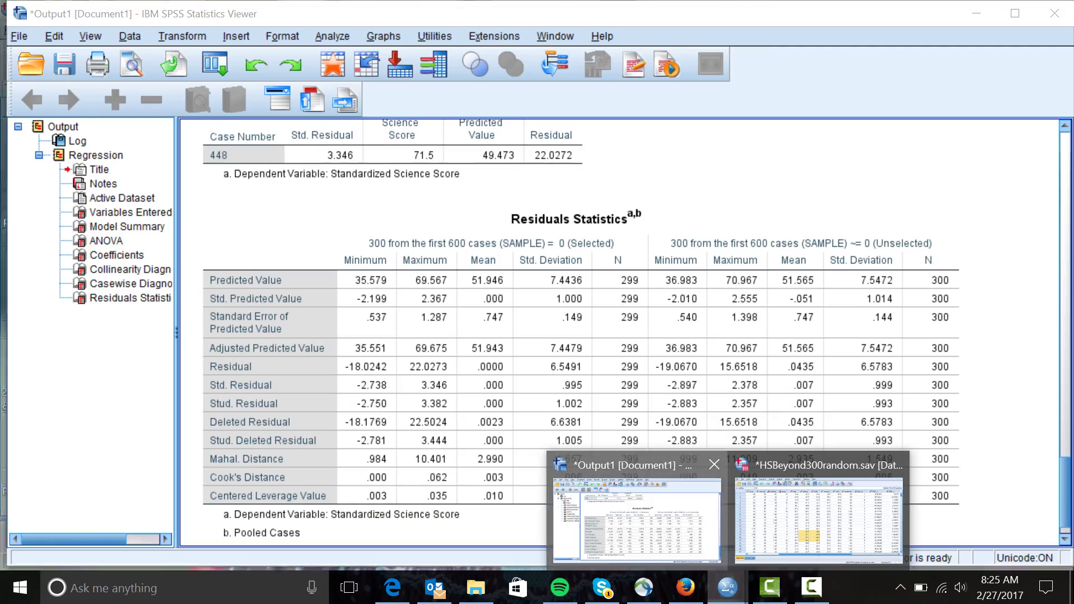
pyautogui.click(635, 517)
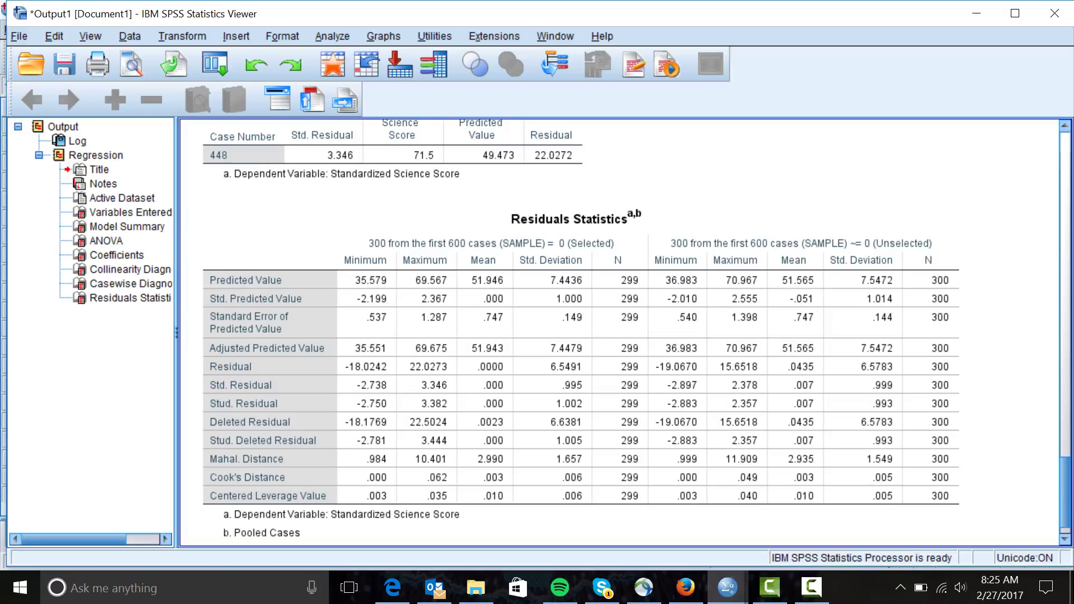
pyautogui.click(635, 518)
pyautogui.scroll(3, 625, 330)
pyautogui.scroll(15, 625, 333)
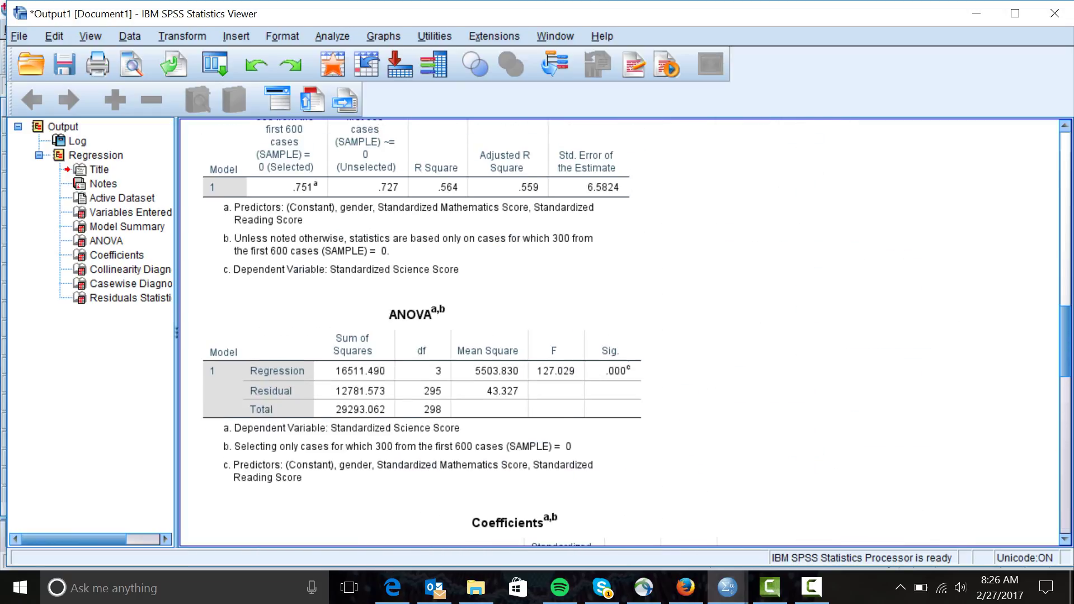
pyautogui.scroll(3, 625, 333)
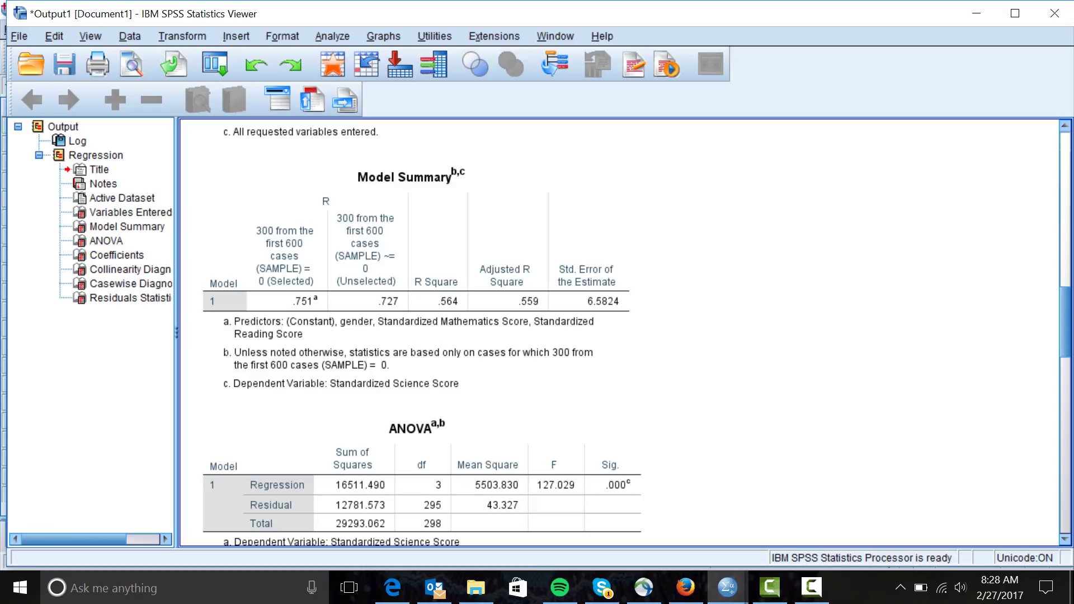
pyautogui.click(417, 279)
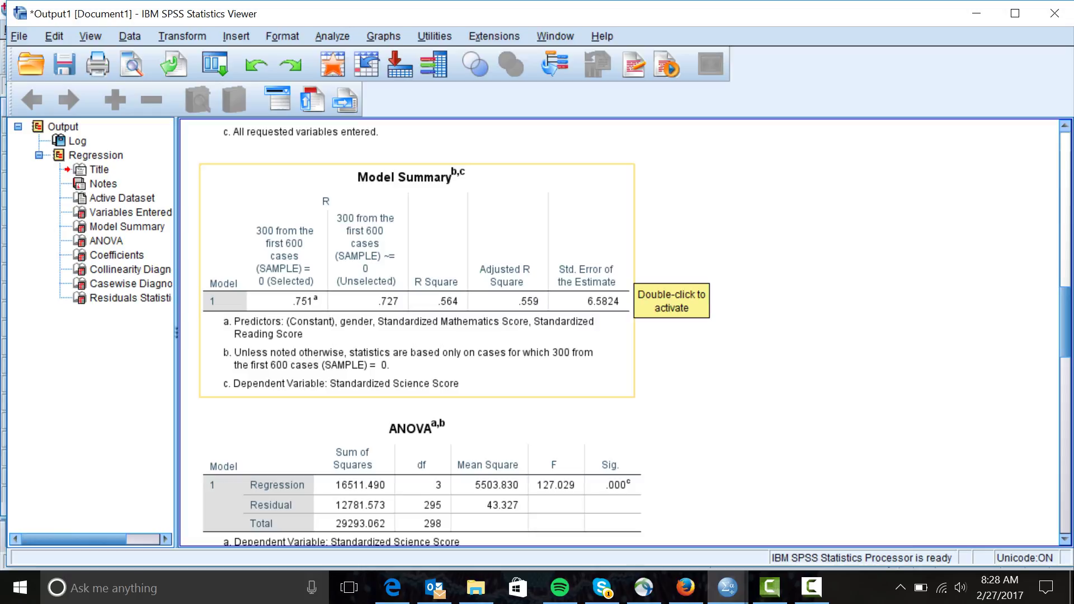
pyautogui.scroll(-6, 615, 330)
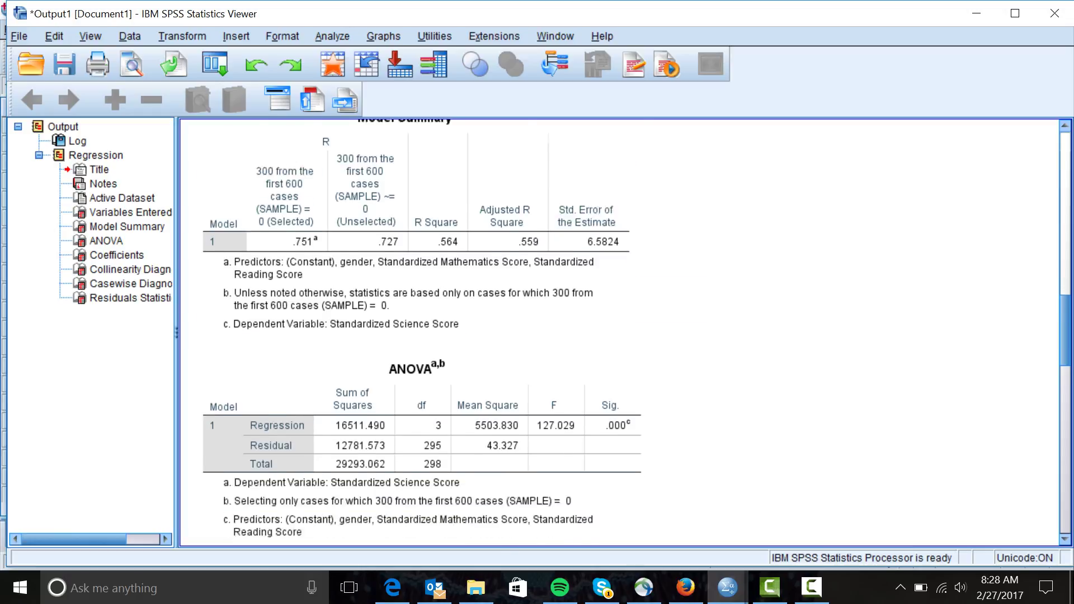
pyautogui.scroll(-1, 615, 330)
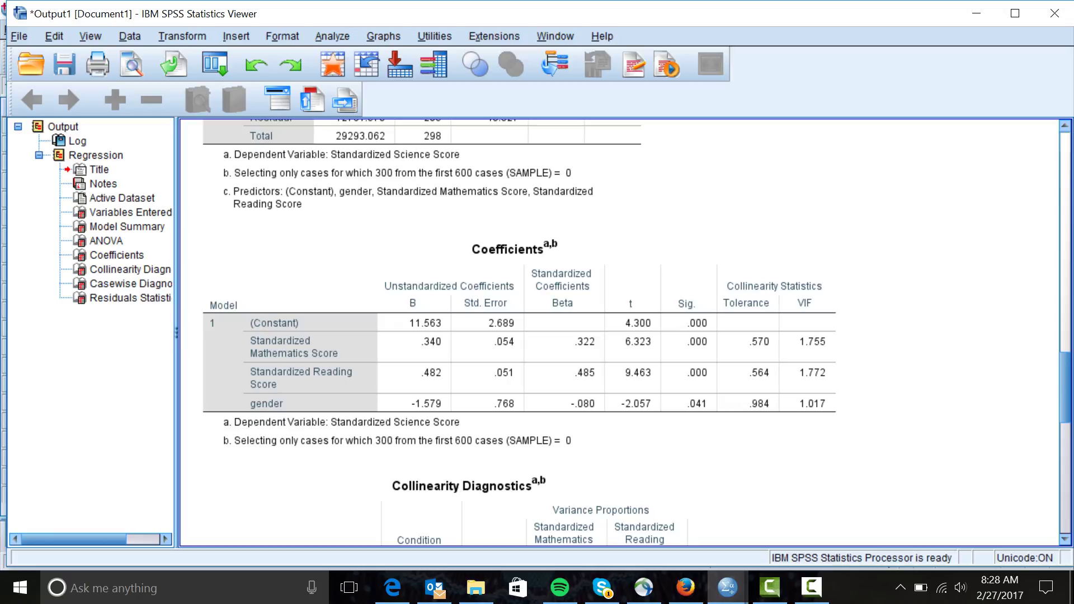
# Step: Examine the Coefficients, Collinearity Diagnostics, Casewise Diagnostics and Residuals Statistics tables of the regression output
pyautogui.scroll(-3, 636, 333)
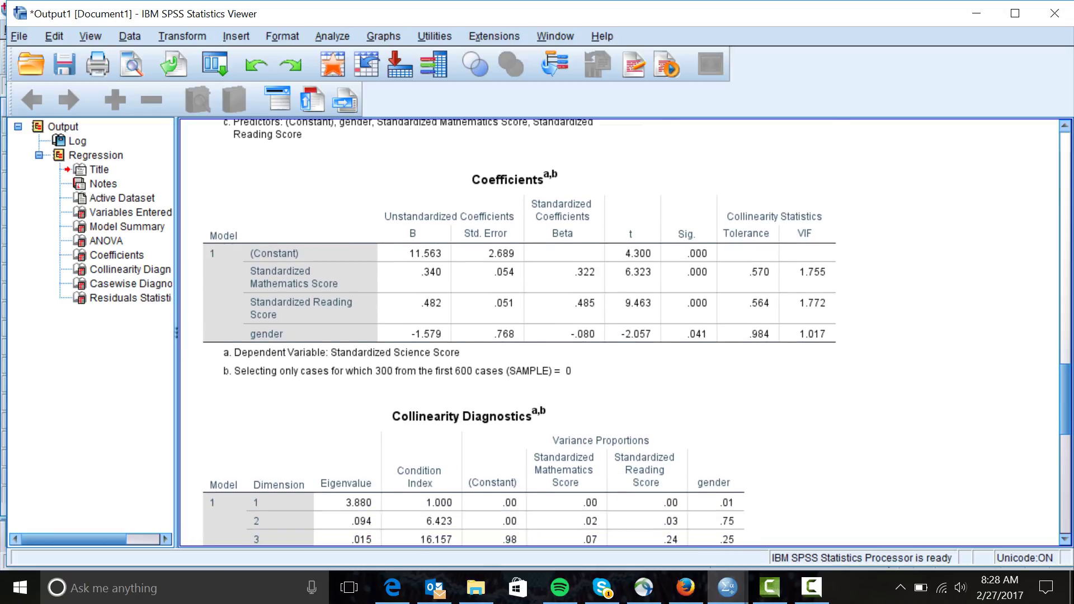
pyautogui.scroll(-3, 636, 333)
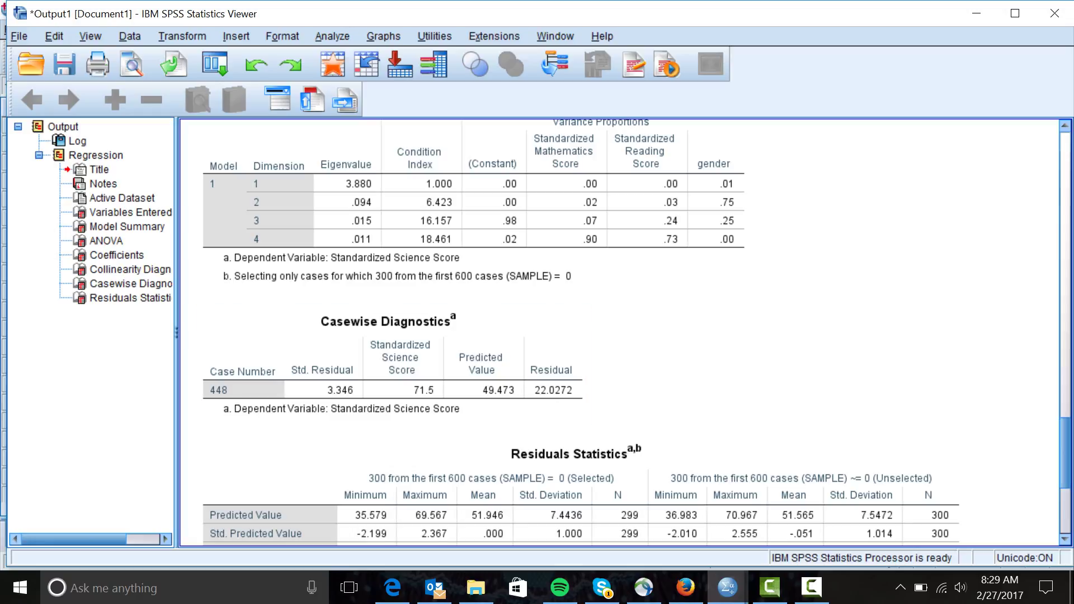
pyautogui.scroll(-6, 636, 333)
pyautogui.scroll(2, 636, 333)
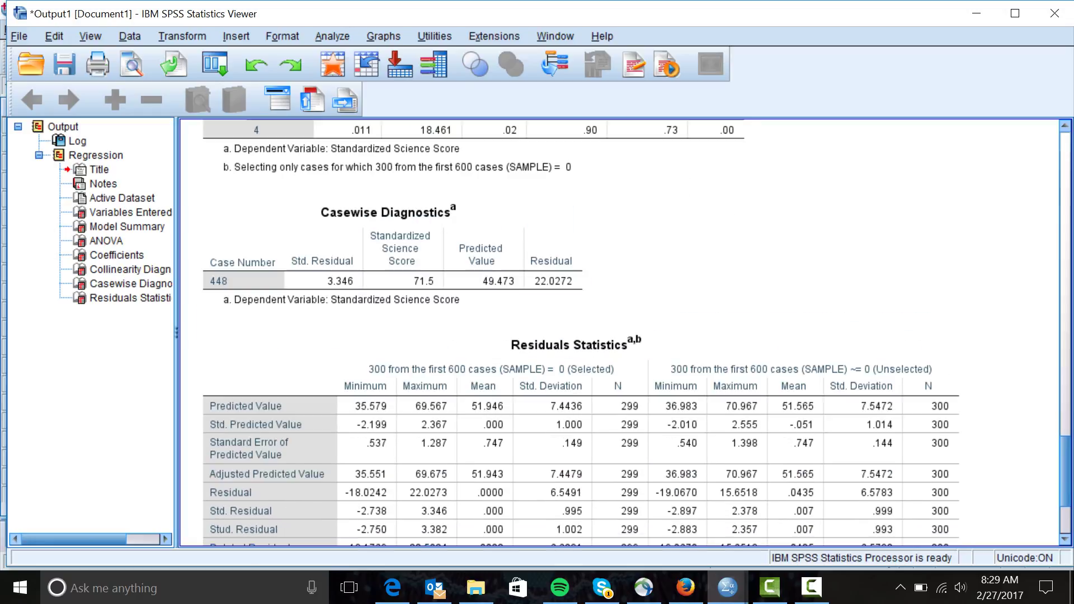
# Step: Return to the HSBeyond300random.sav dataset and examine the saved PRE_1 and DRE_1 values beside filter_$ and science
pyautogui.click(728, 587)
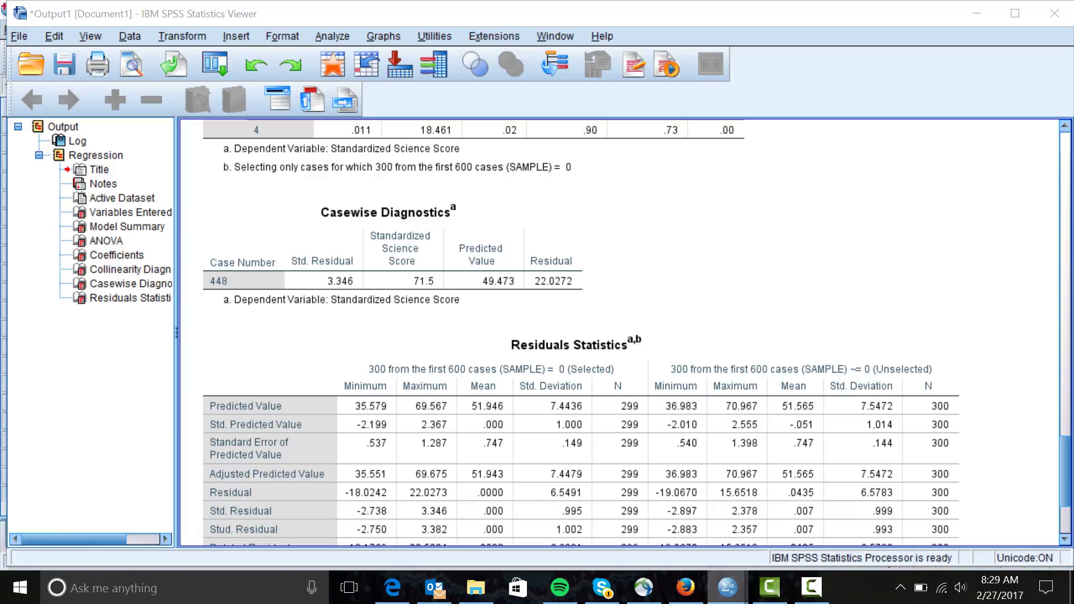
pyautogui.click(819, 518)
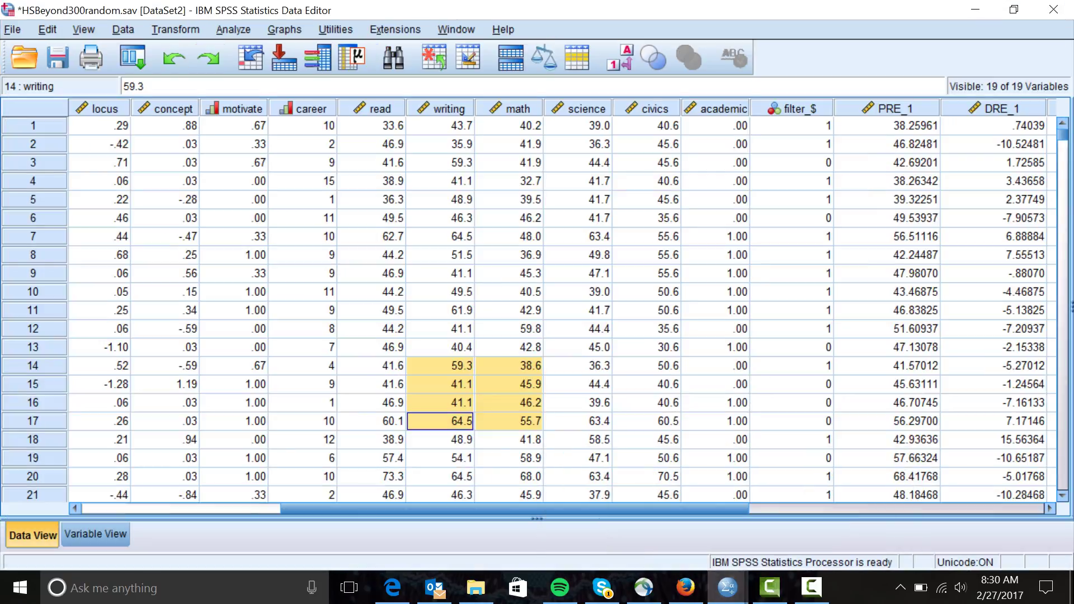
pyautogui.hscroll(3, 560, 308)
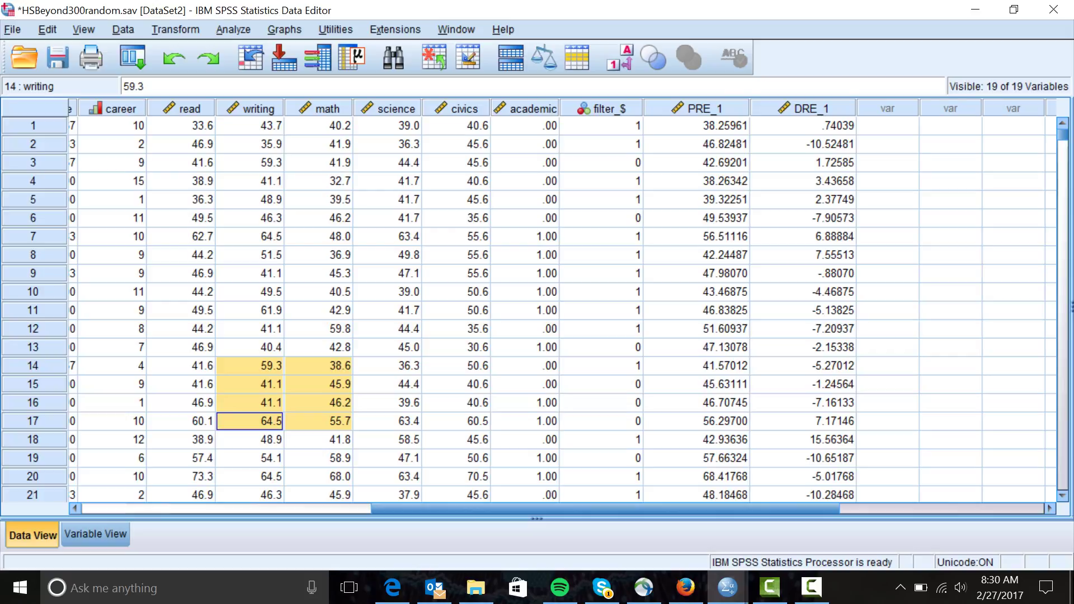
# Step: Set up a new computed variable with squaredres as its target name
pyautogui.click(887, 126)
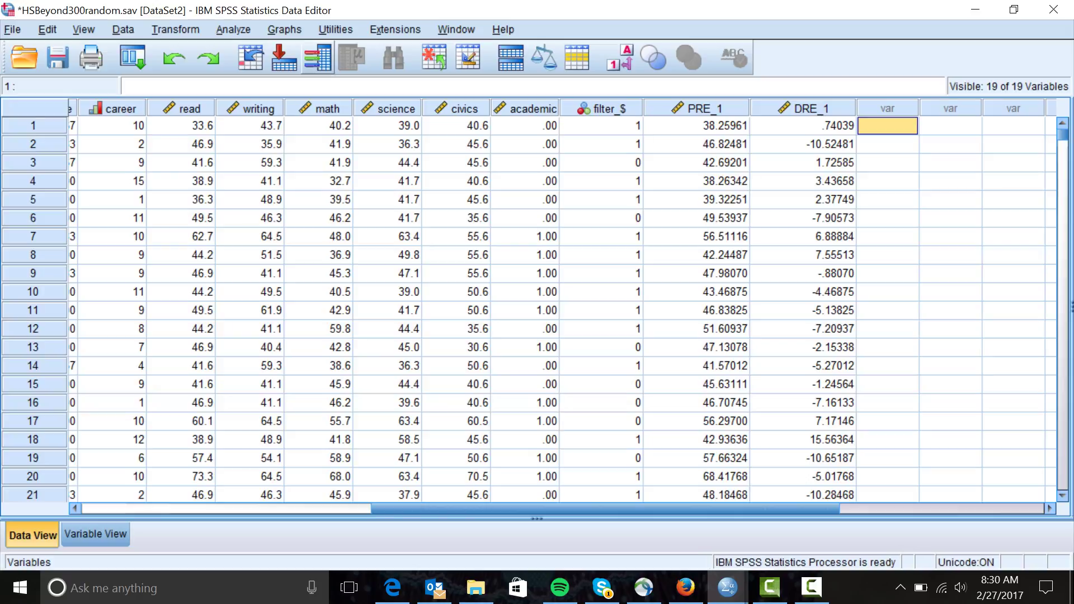
pyautogui.hotkey('alt', 't')
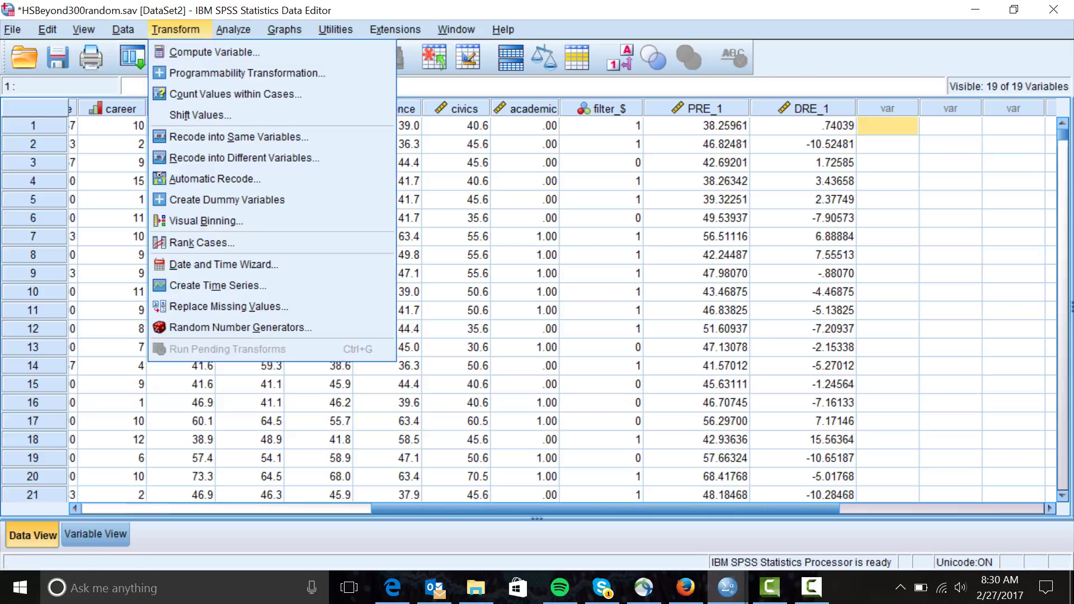
pyautogui.press('Down')
pyautogui.press('Return')
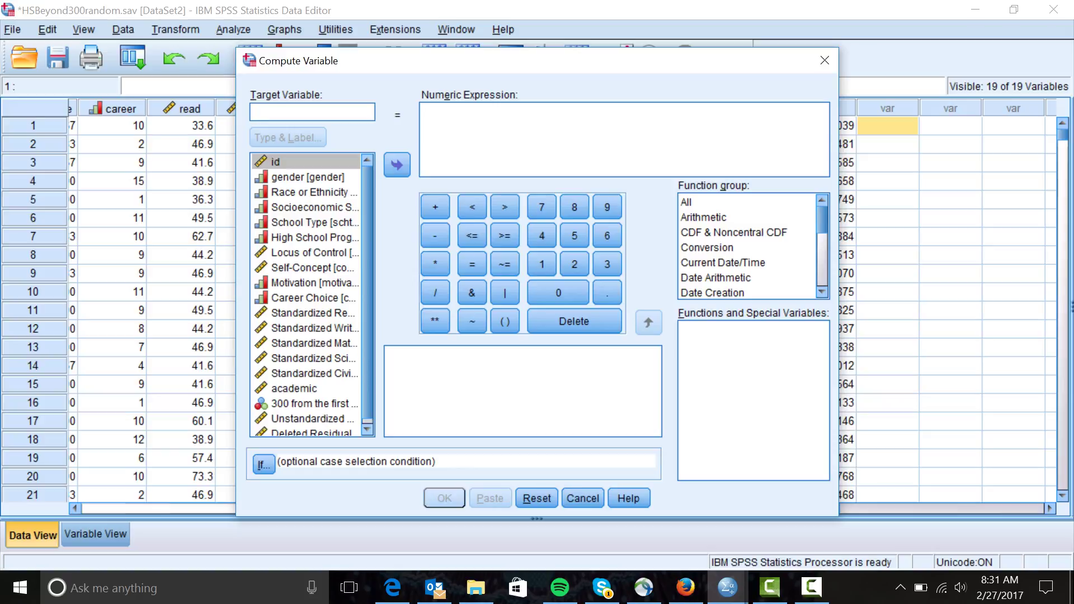
pyautogui.write('squared')
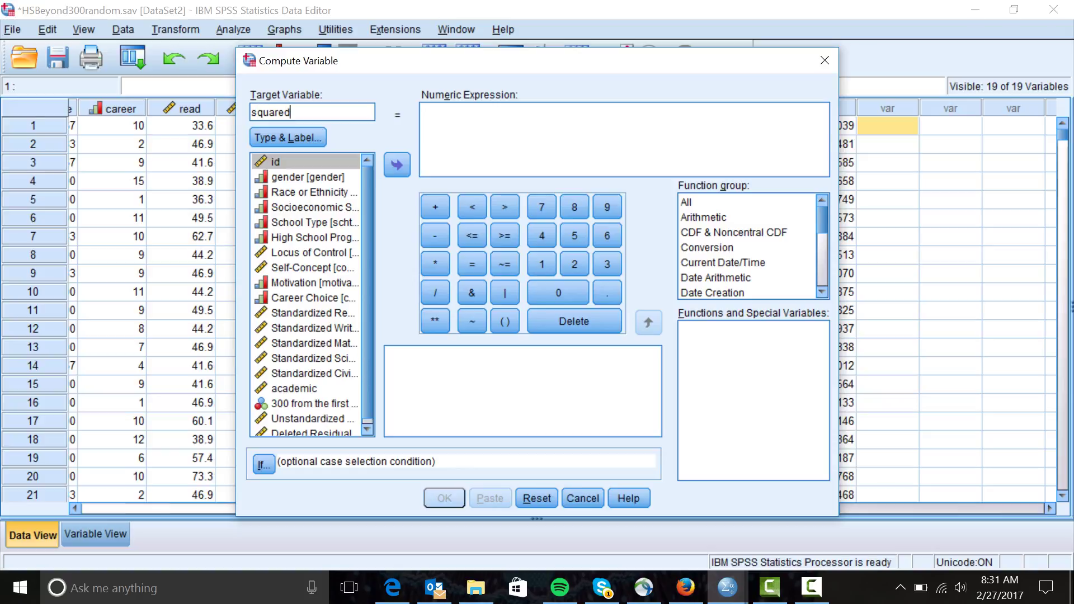
pyautogui.write('res')
# Step: Define squaredres as the squared deleted residual, DRE_1**2, run the computation and return to the dataset
pyautogui.scroll(-1, 307, 294)
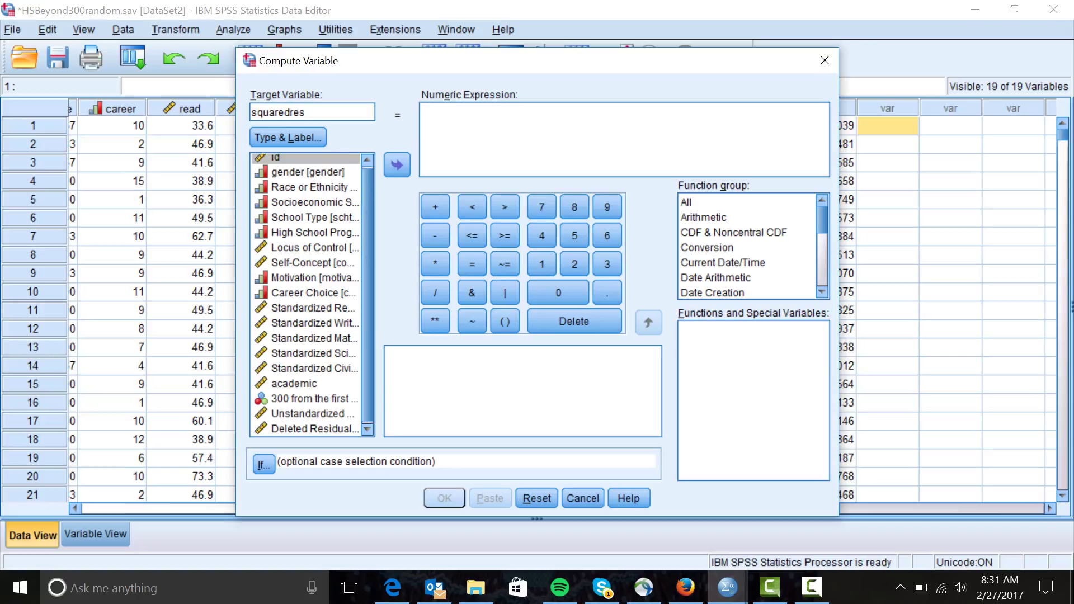
pyautogui.click(313, 429)
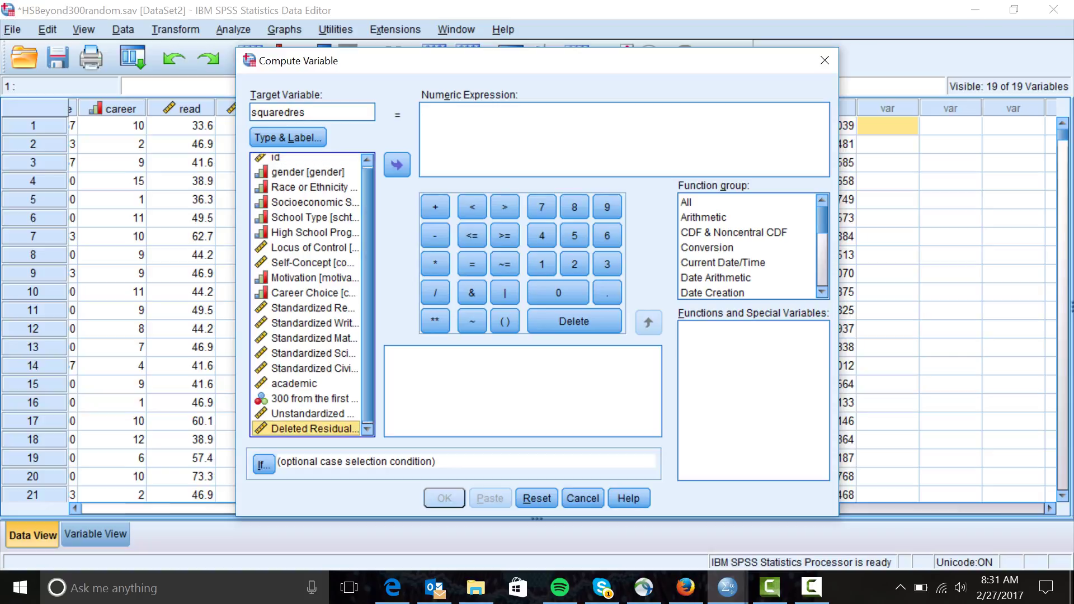
pyautogui.click(396, 164)
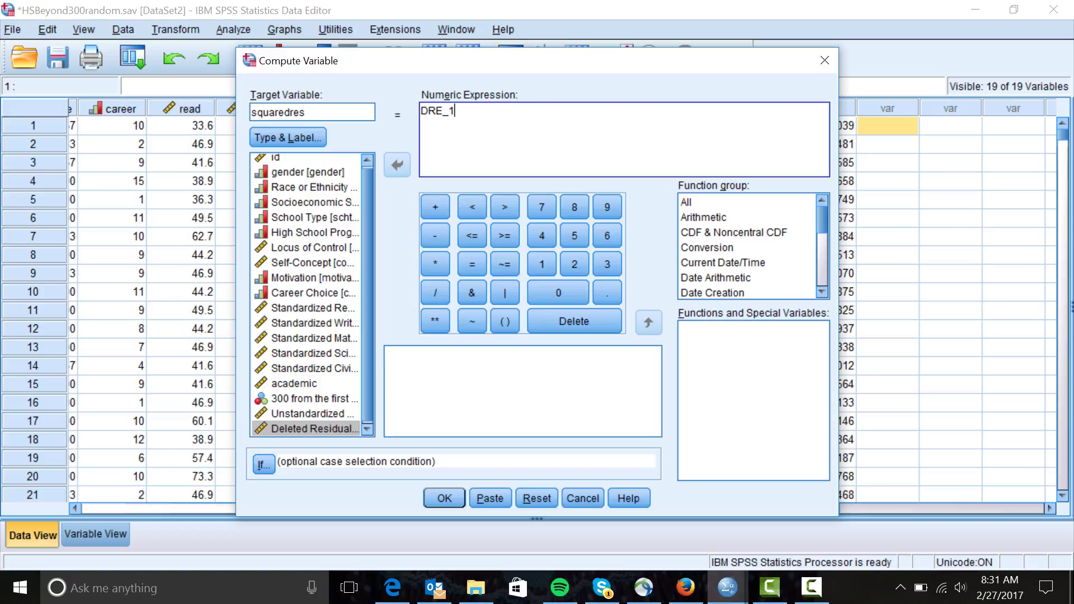
pyautogui.write('**2')
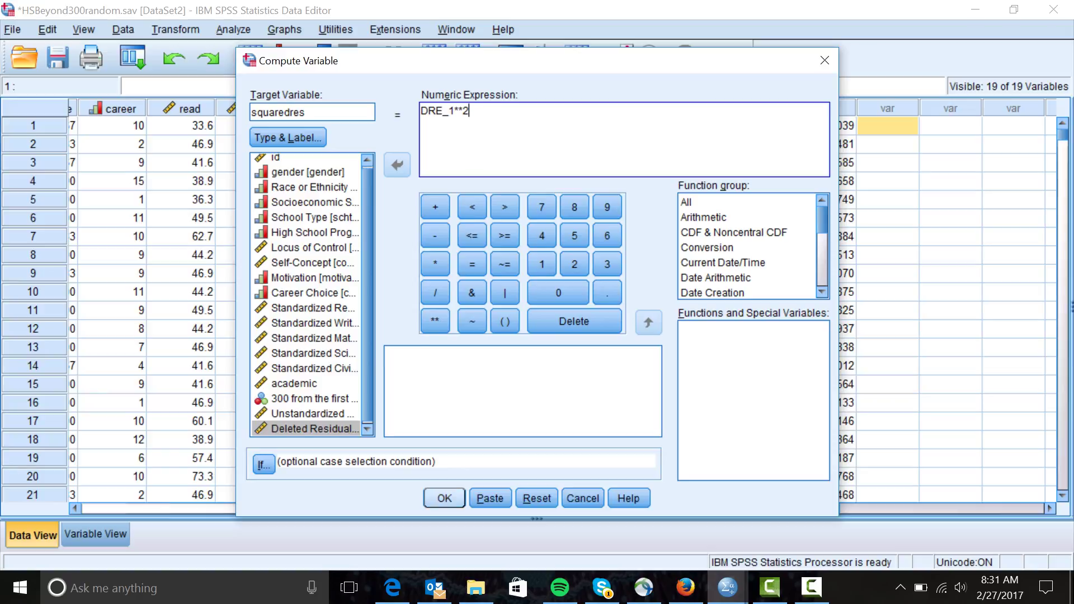
pyautogui.press('Return')
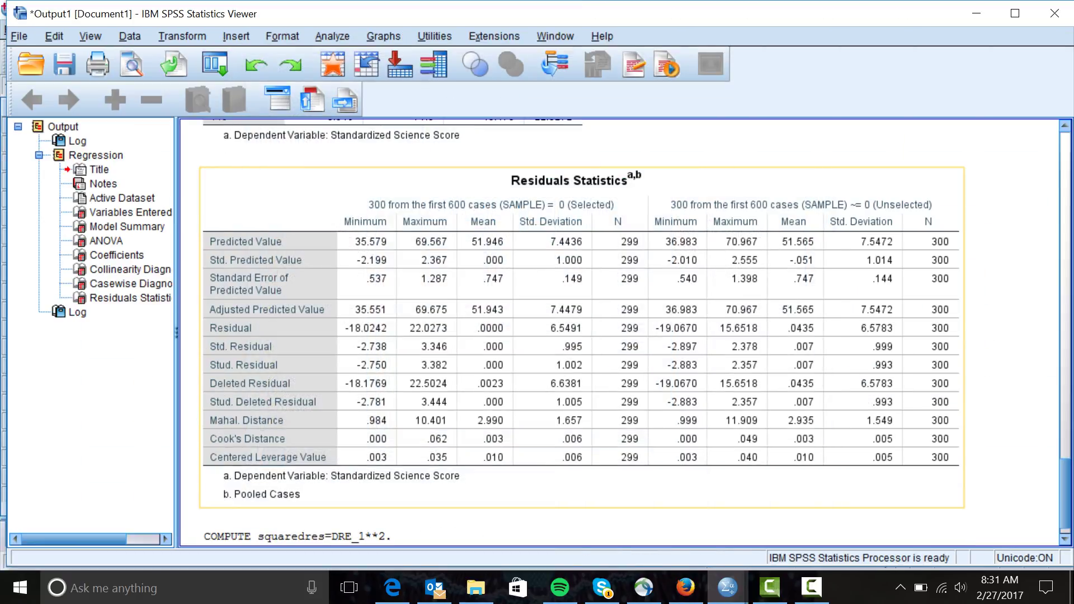
pyautogui.moveTo(728, 588)
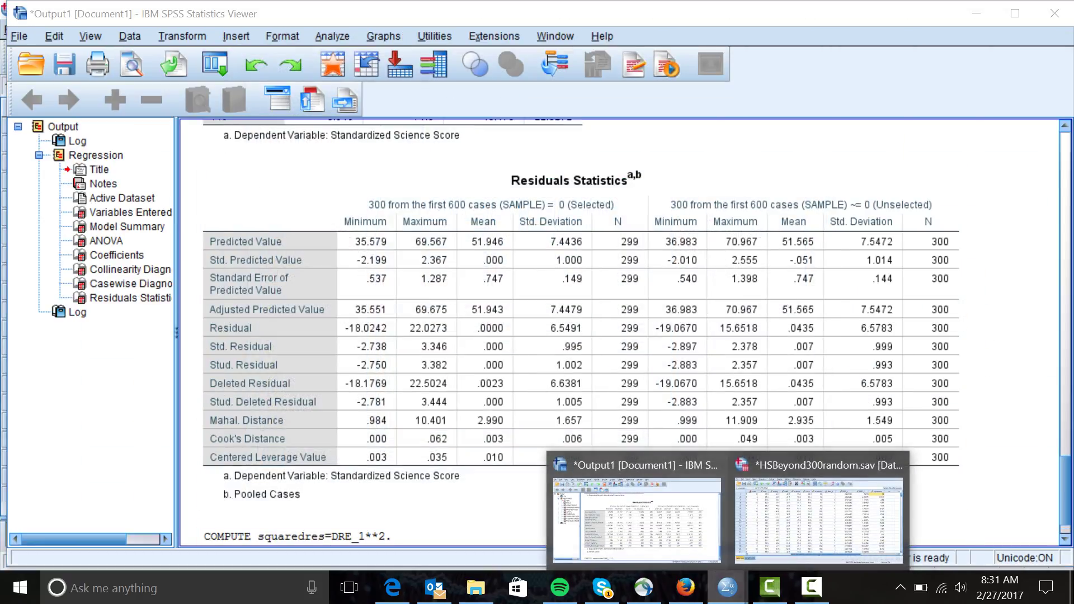
pyautogui.click(817, 520)
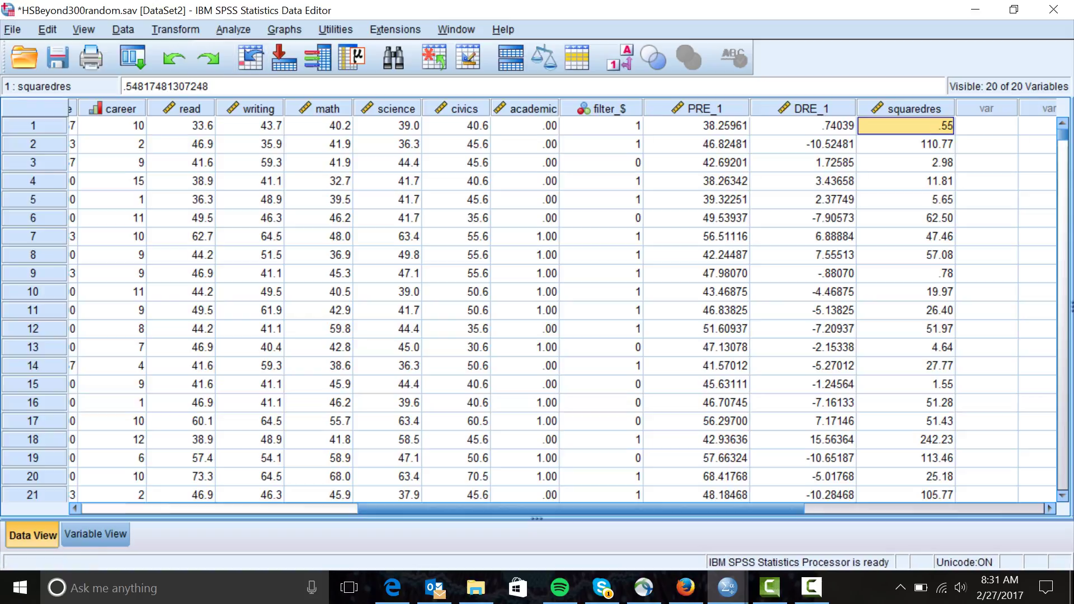
# Step: Select only the cases that satisfy the condition filter_$ = 1, filtering out the unselected cases
pyautogui.hotkey('alt', 'a')
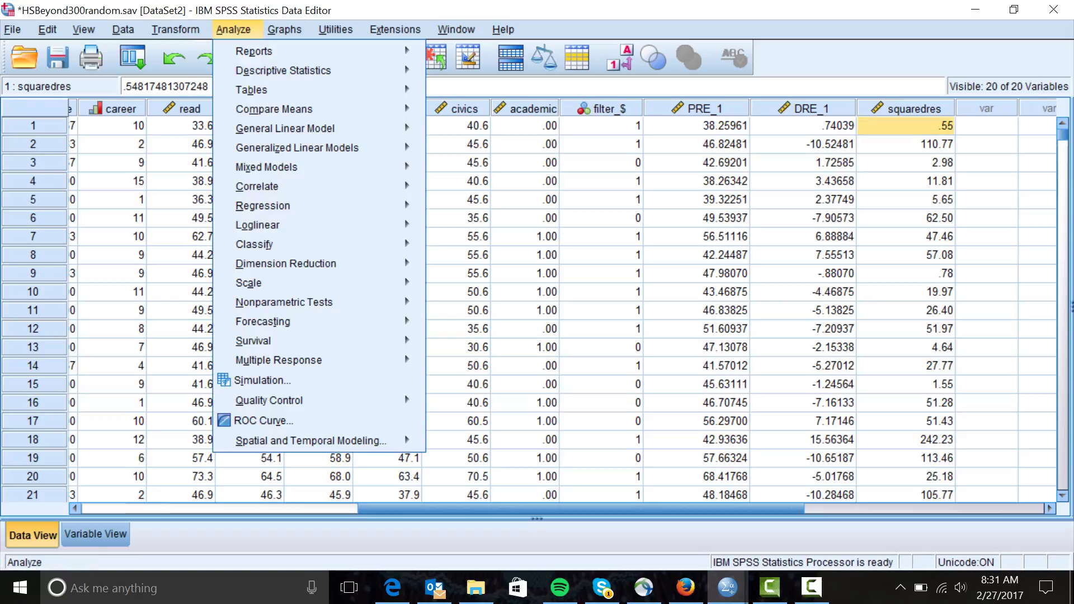
pyautogui.press('Left')
pyautogui.press('Left')
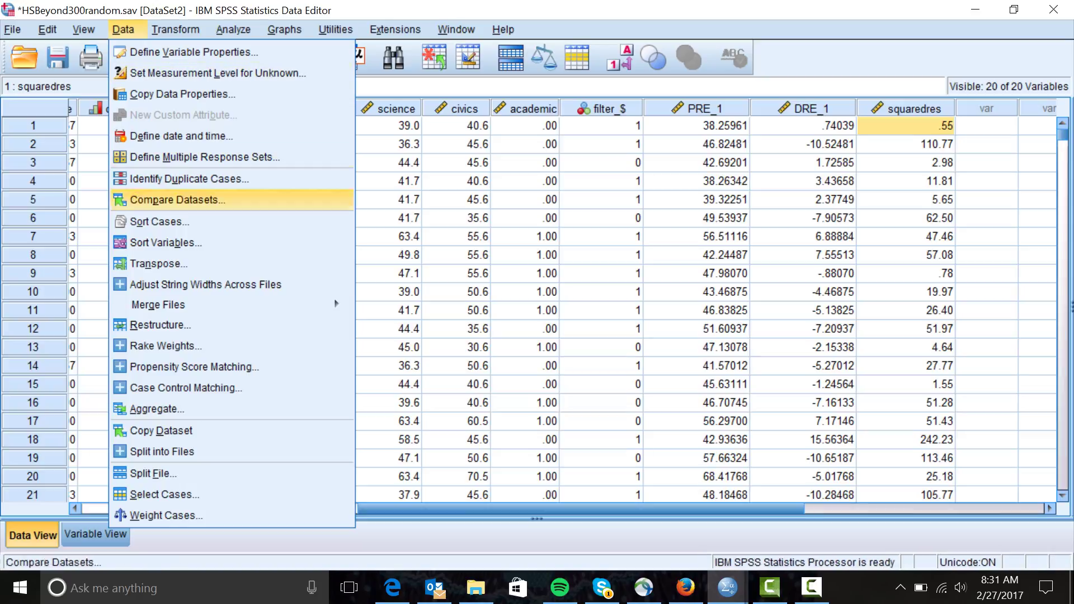
pyautogui.press('Return')
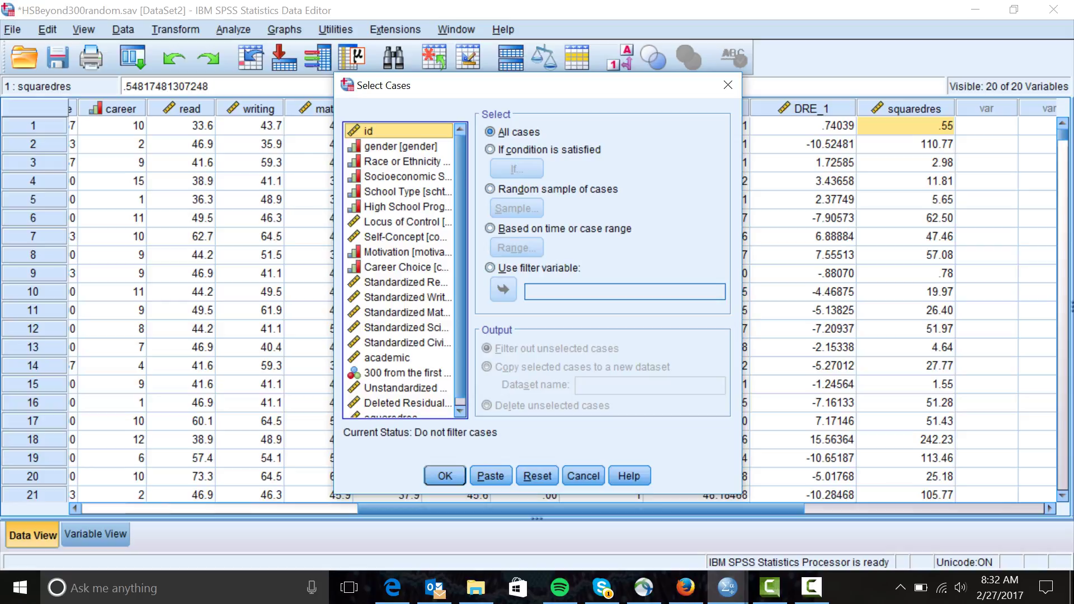
pyautogui.click(490, 150)
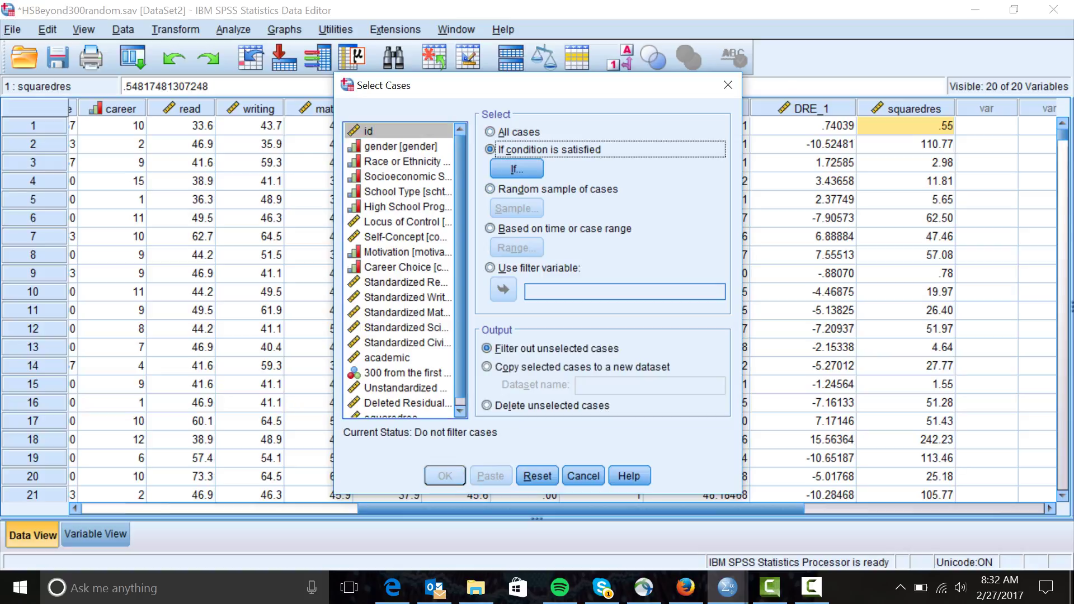
pyautogui.click(517, 168)
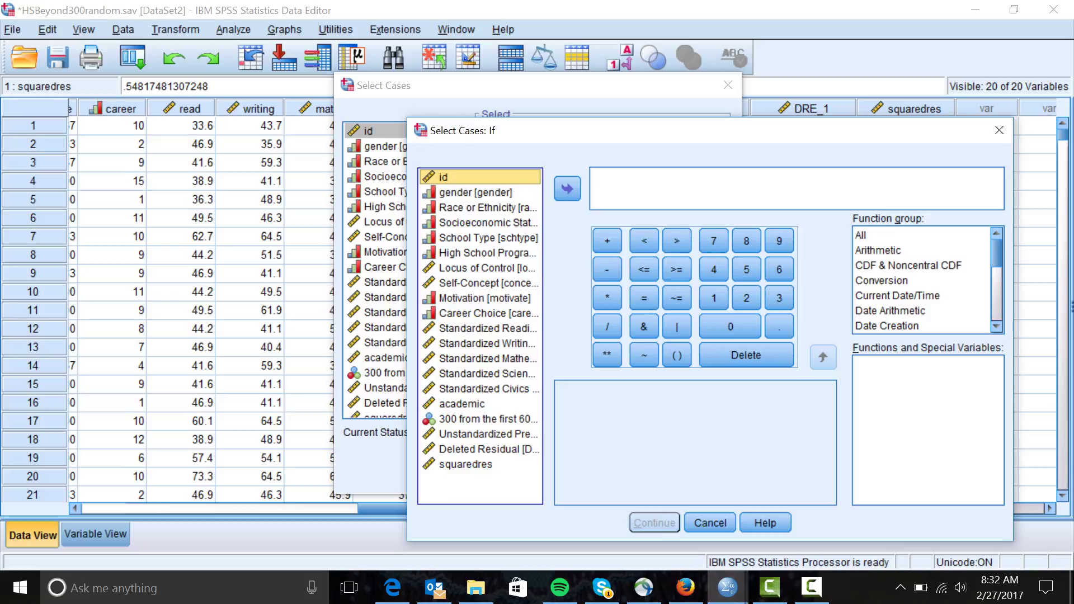
pyautogui.click(488, 418)
pyautogui.click(567, 188)
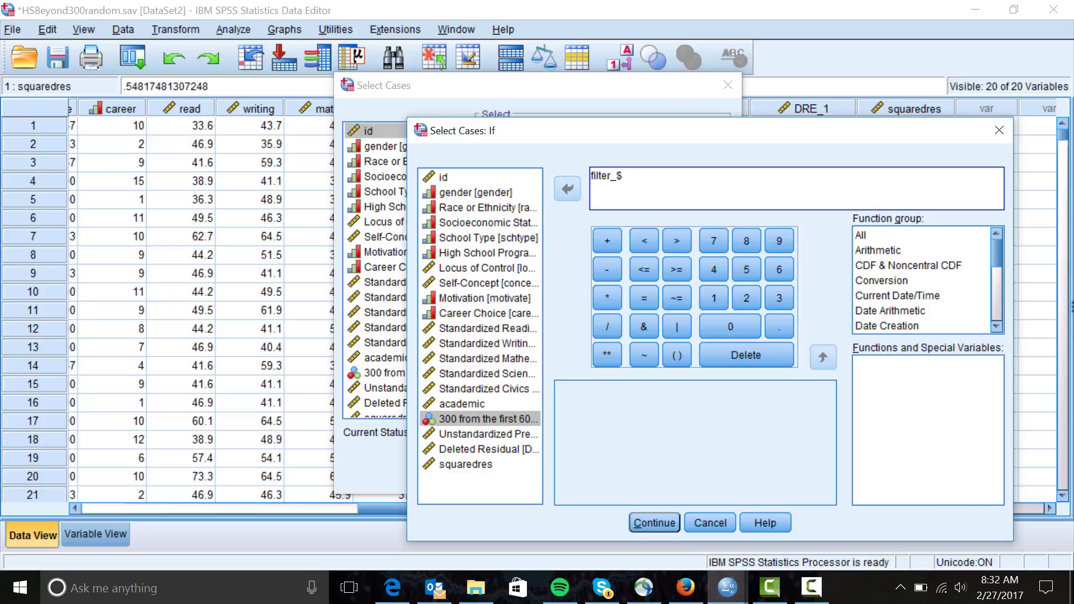
pyautogui.click(644, 298)
pyautogui.click(713, 297)
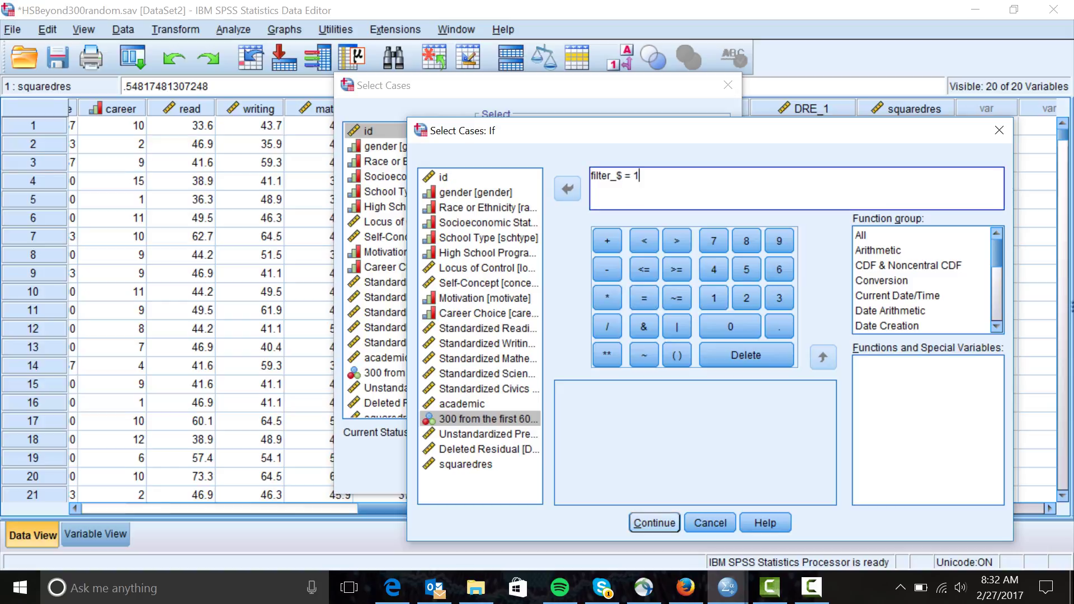
pyautogui.click(654, 523)
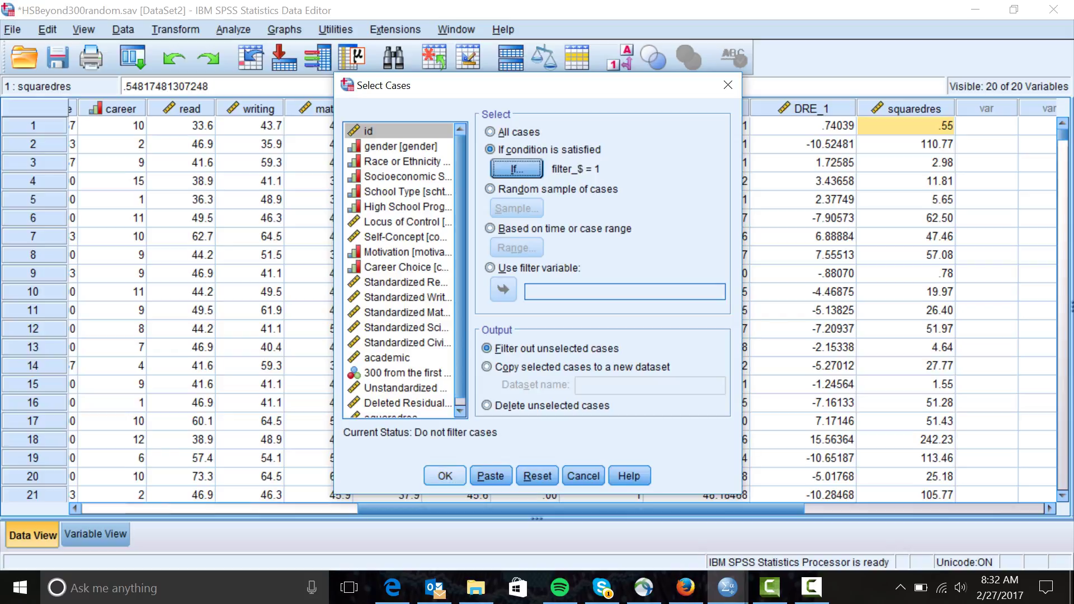
pyautogui.click(445, 477)
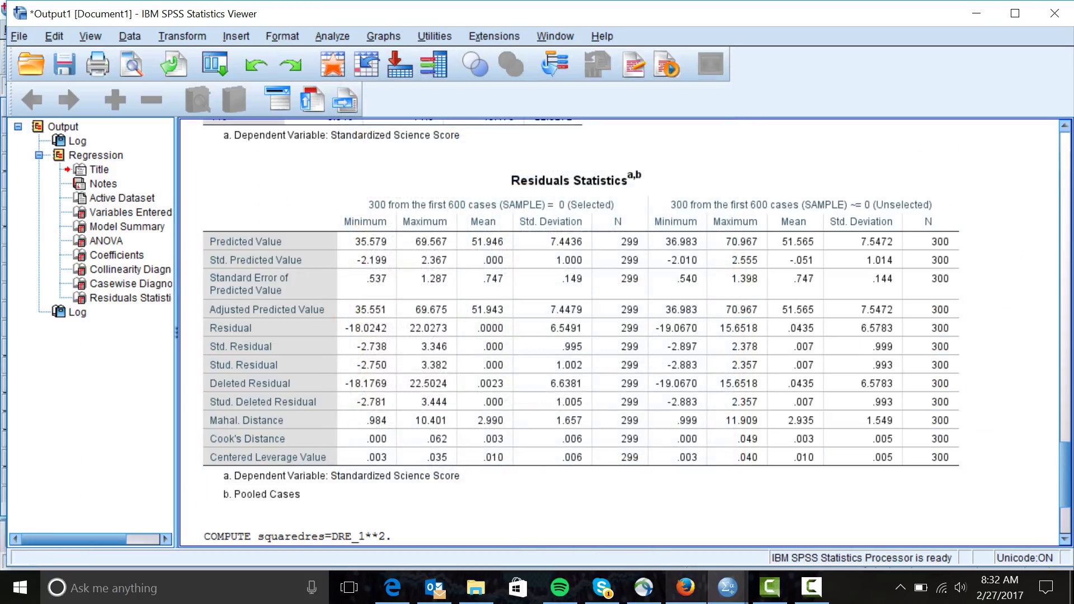
# Step: Return to the filtered dataset and run Descriptives on the squaredres variable
pyautogui.click(727, 587)
pyautogui.click(818, 517)
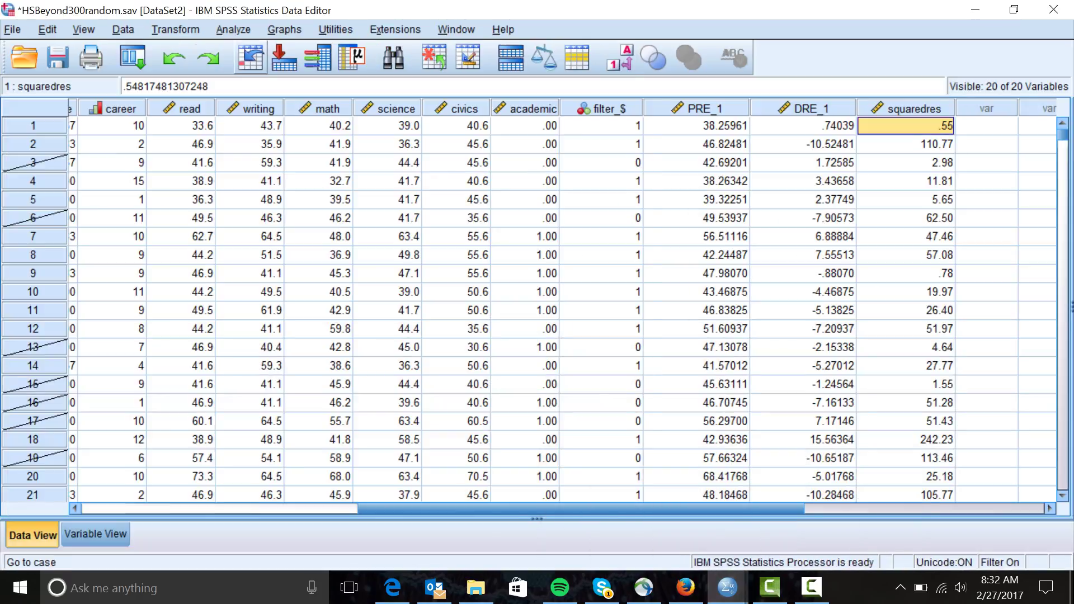
pyautogui.click(233, 29)
pyautogui.moveTo(283, 70)
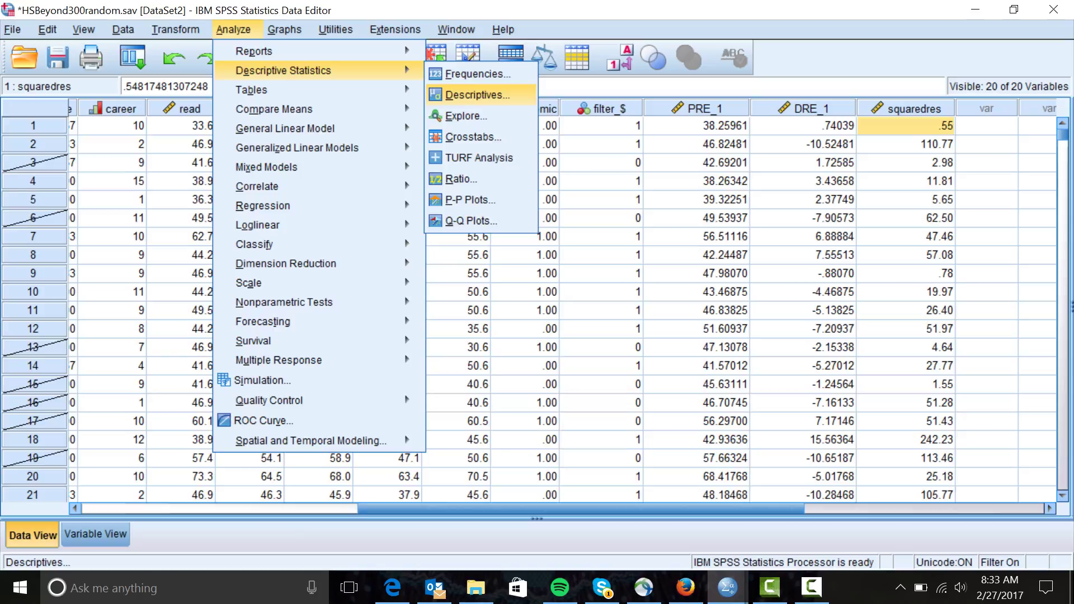
pyautogui.press('Return')
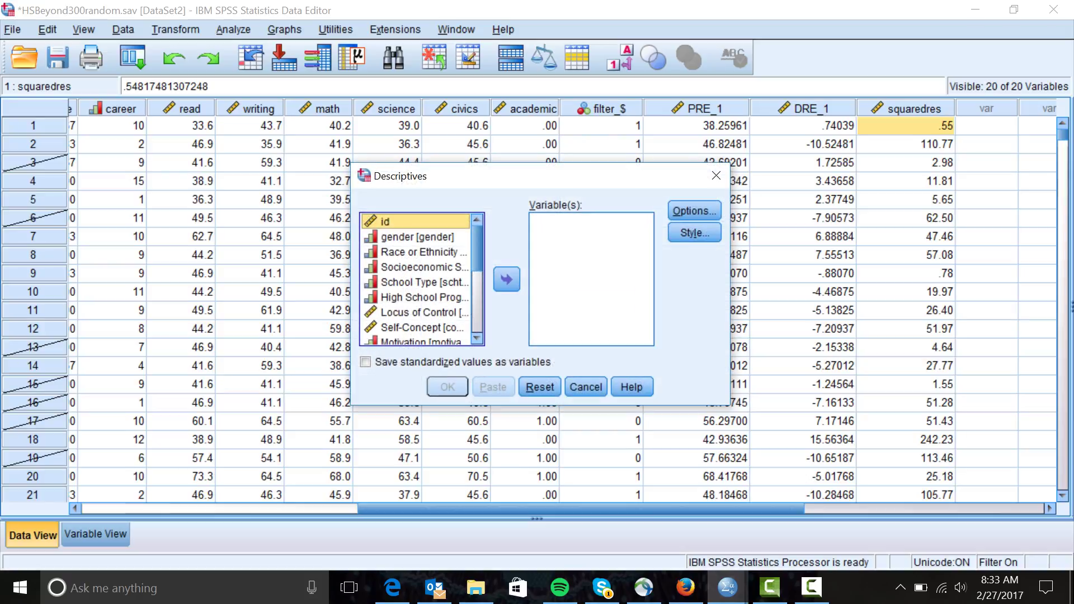
pyautogui.scroll(-5, 417, 278)
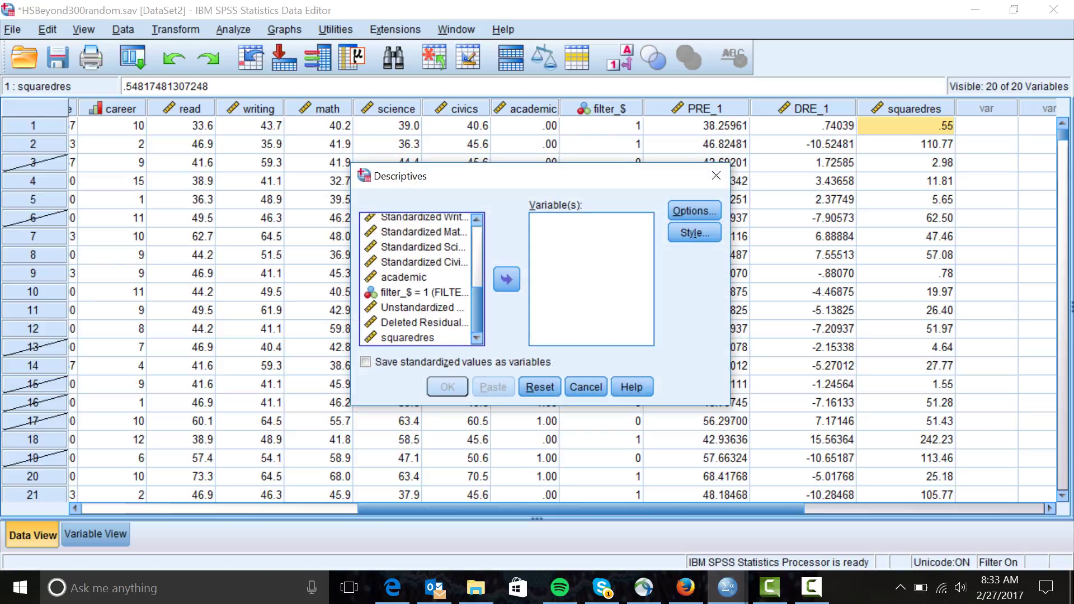
pyautogui.click(407, 337)
pyautogui.click(506, 278)
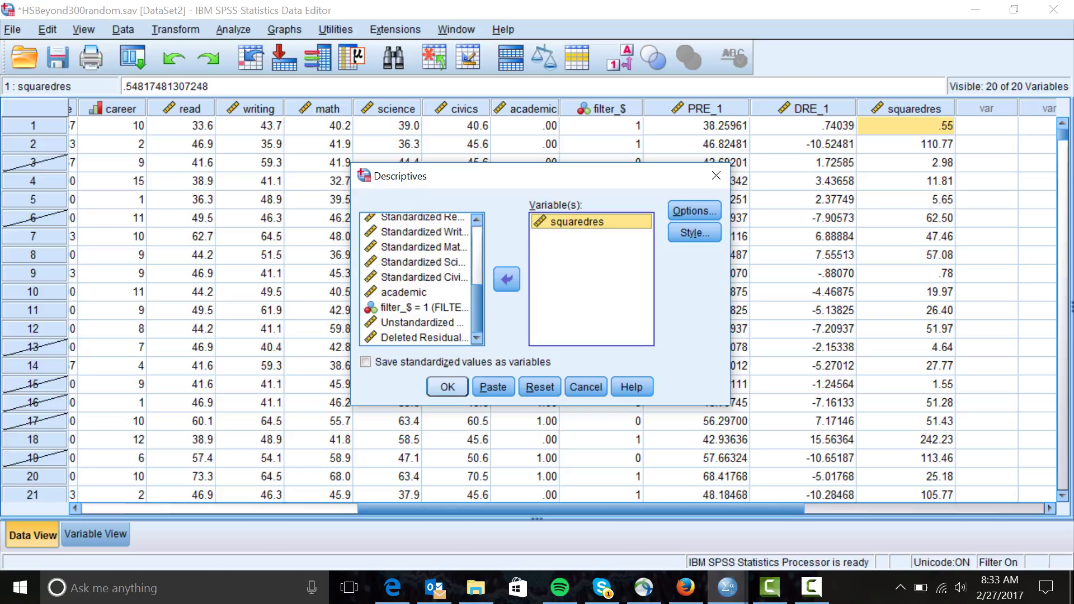
pyautogui.press('Return')
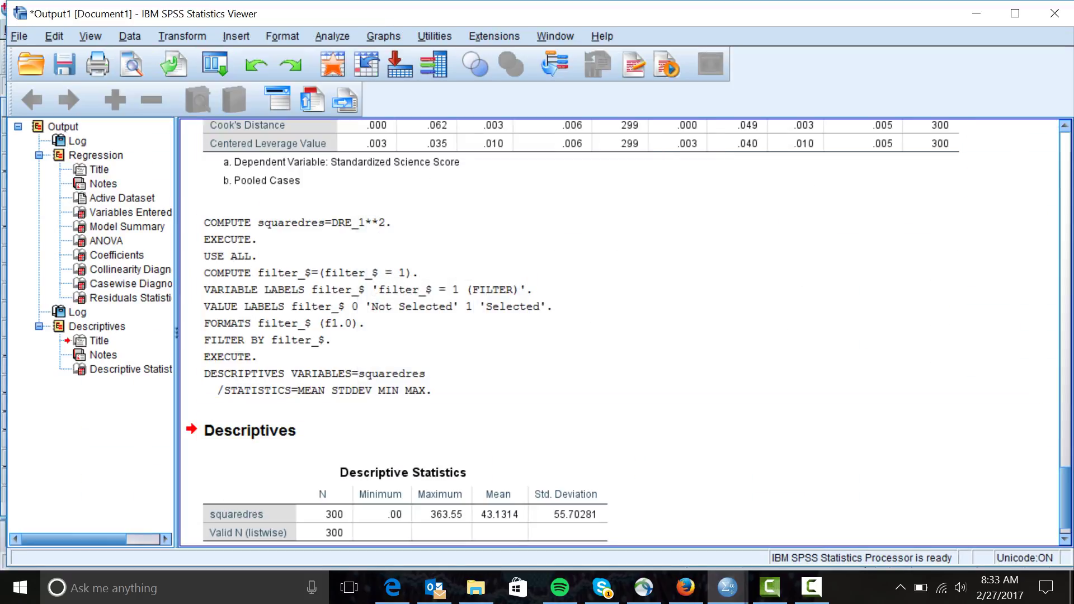
# Step: Examine the descriptive statistics for squaredres, and compare them with the regression's Residuals Statistics, Model Summary and ANOVA tables
pyautogui.click(406, 501)
pyautogui.click(406, 501)
pyautogui.scroll(1, 627, 333)
pyautogui.scroll(-2, 627, 333)
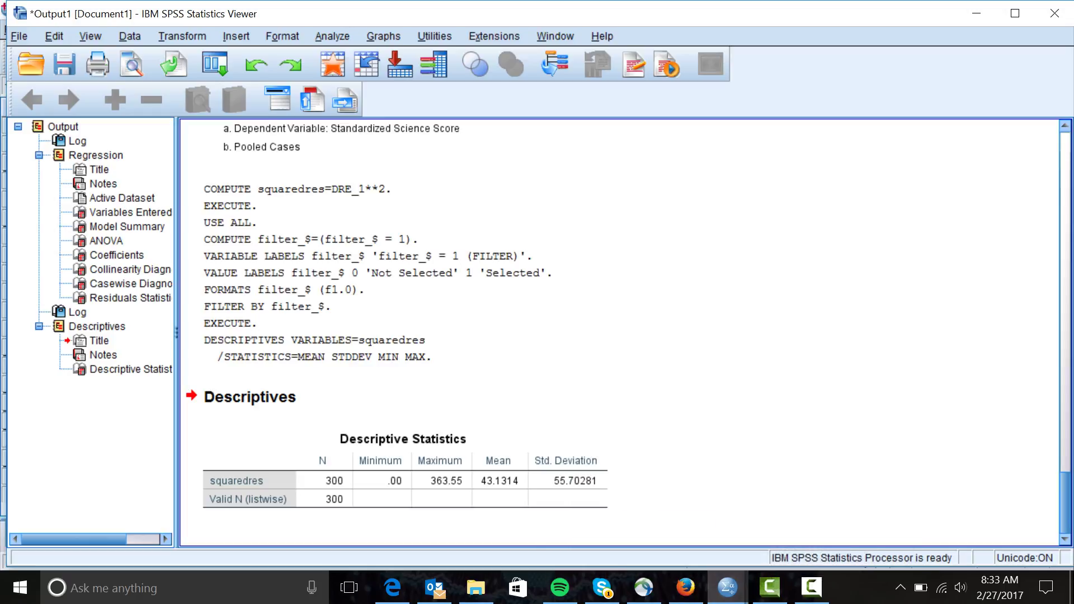
pyautogui.scroll(10, 627, 332)
pyautogui.scroll(20, 628, 332)
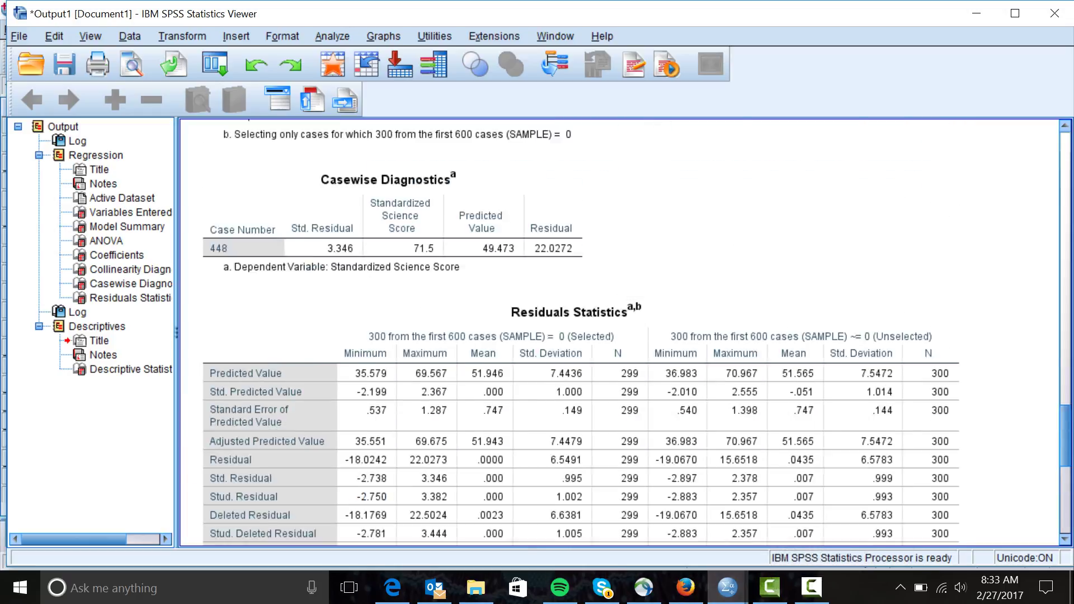
pyautogui.scroll(1, 628, 332)
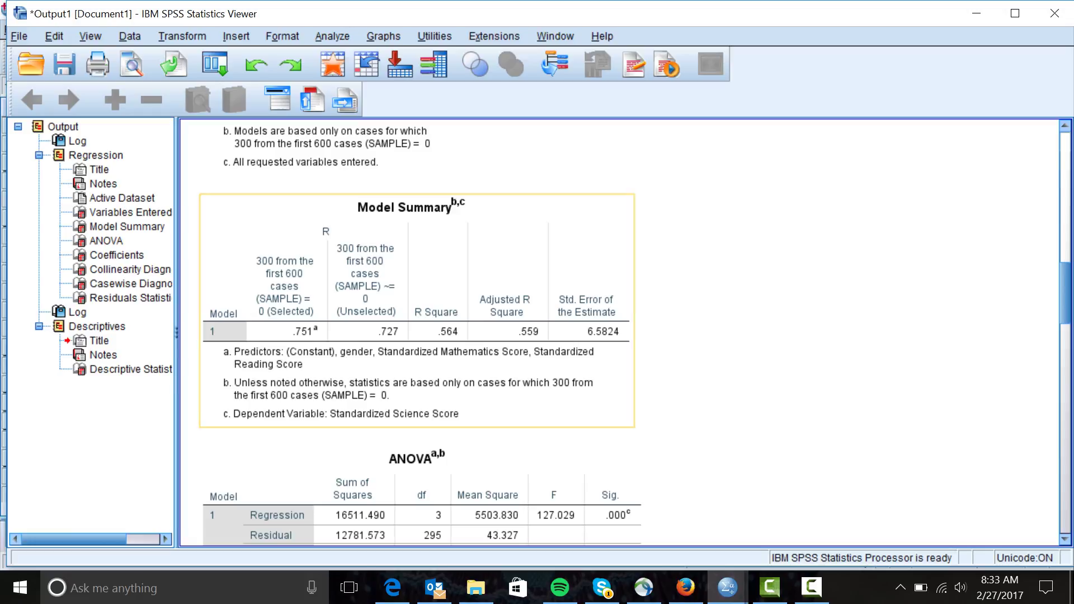
# Step: Compare the mean of squaredres in the Descriptive Statistics with the Model Summary, and review the Coefficients, Casewise Diagnostics and Residuals Statistics tables
pyautogui.scroll(-15, 621, 333)
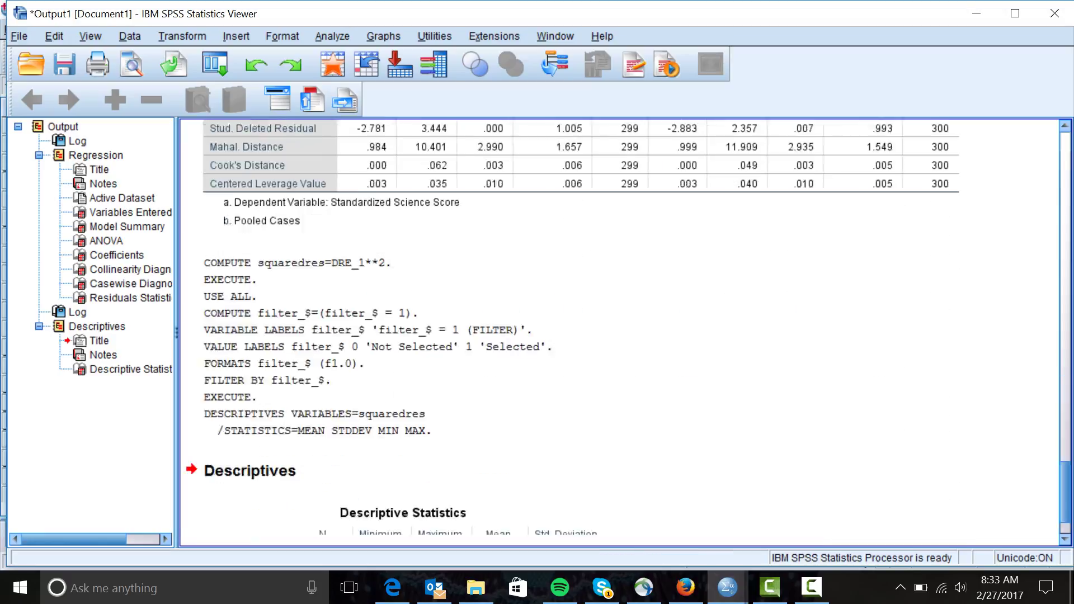
pyautogui.scroll(-3, 621, 333)
pyautogui.click(406, 470)
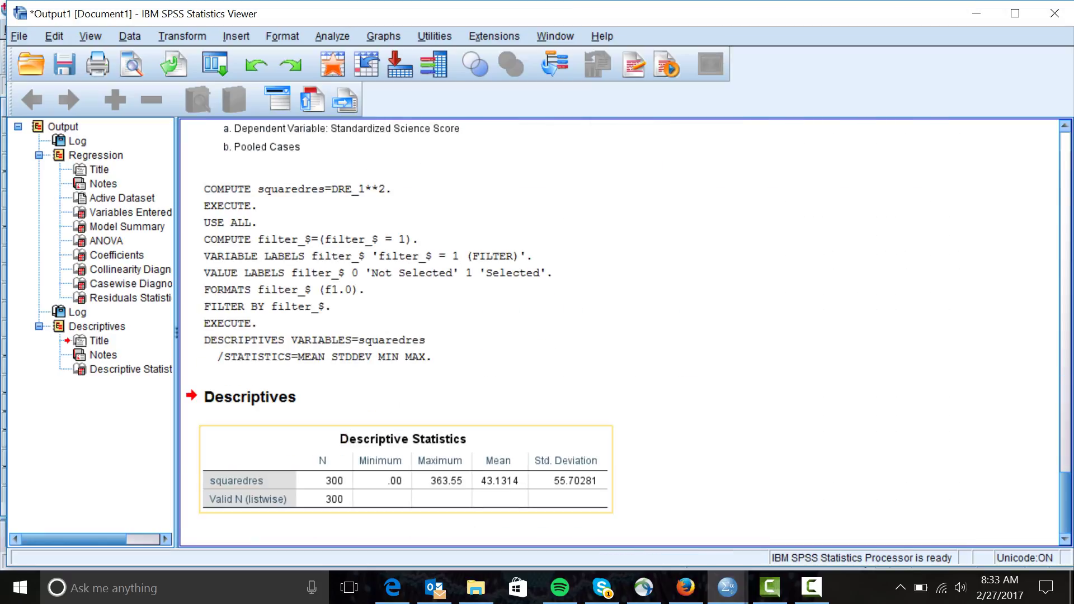
pyautogui.press('Escape')
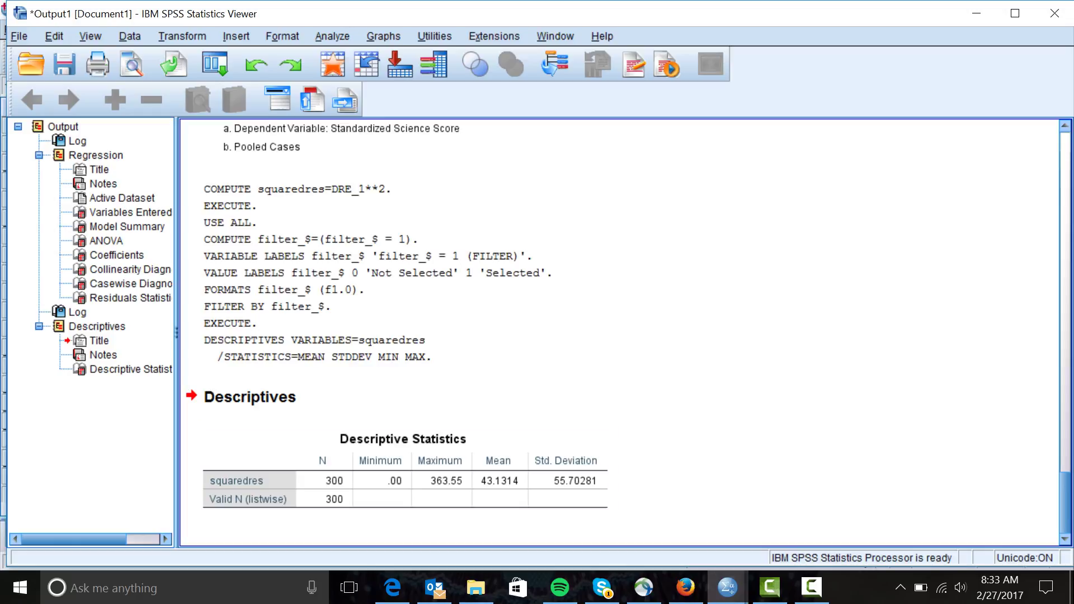
pyautogui.scroll(15, 621, 333)
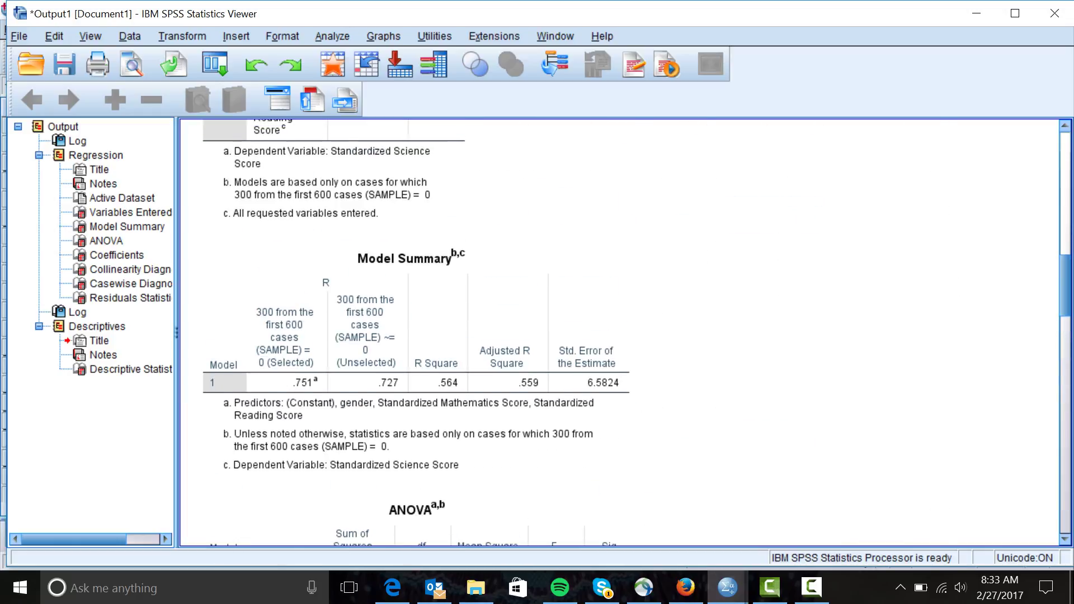
pyautogui.click(417, 361)
pyautogui.press('Down')
pyautogui.press('Down')
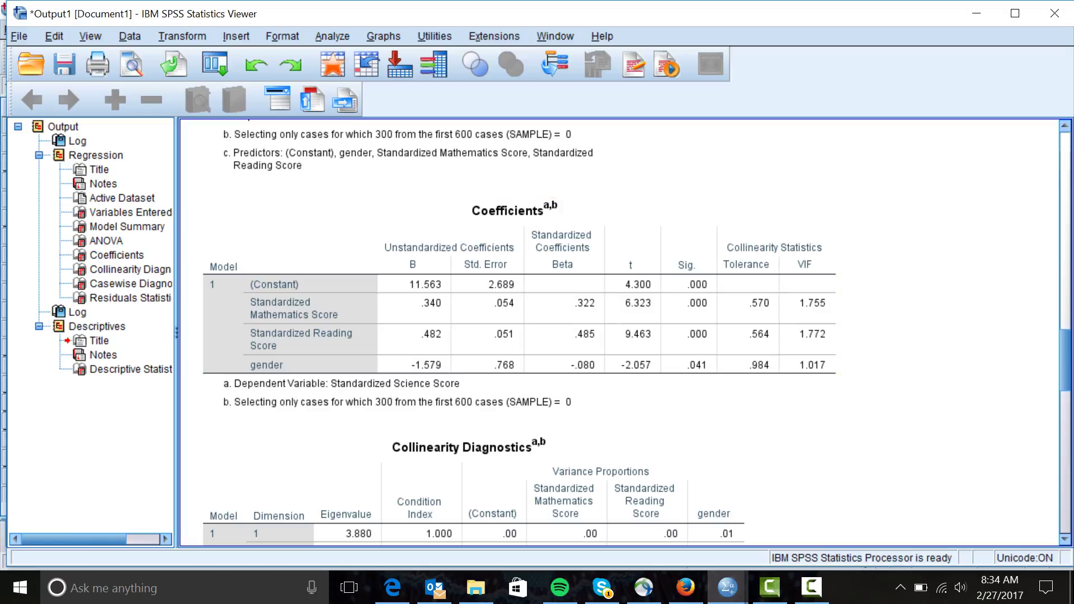
pyautogui.scroll(-10, 637, 333)
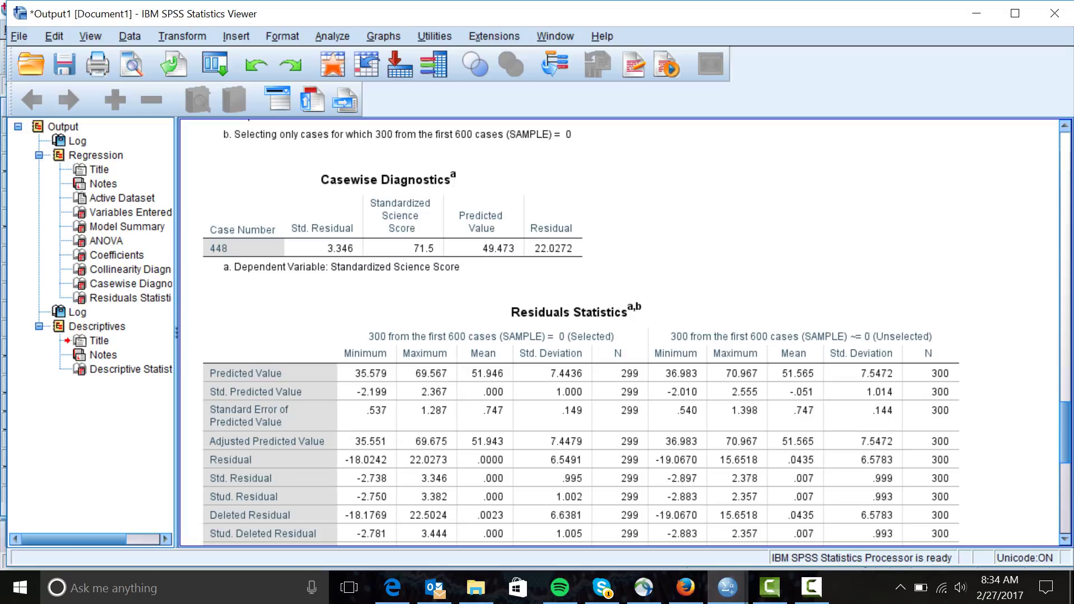
pyautogui.scroll(-8, 636, 333)
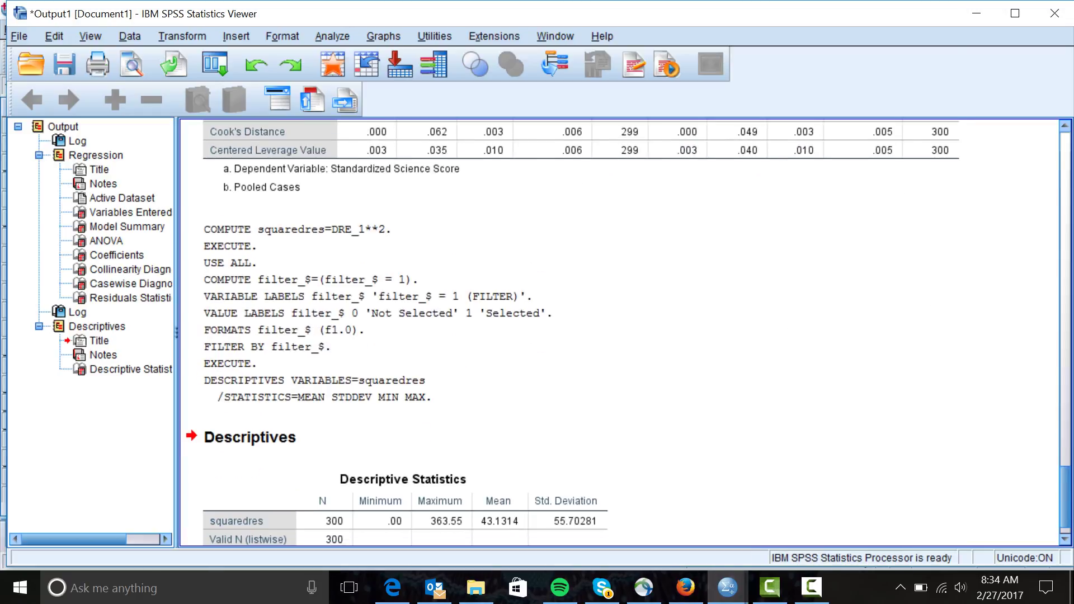
pyautogui.scroll(-2, 621, 333)
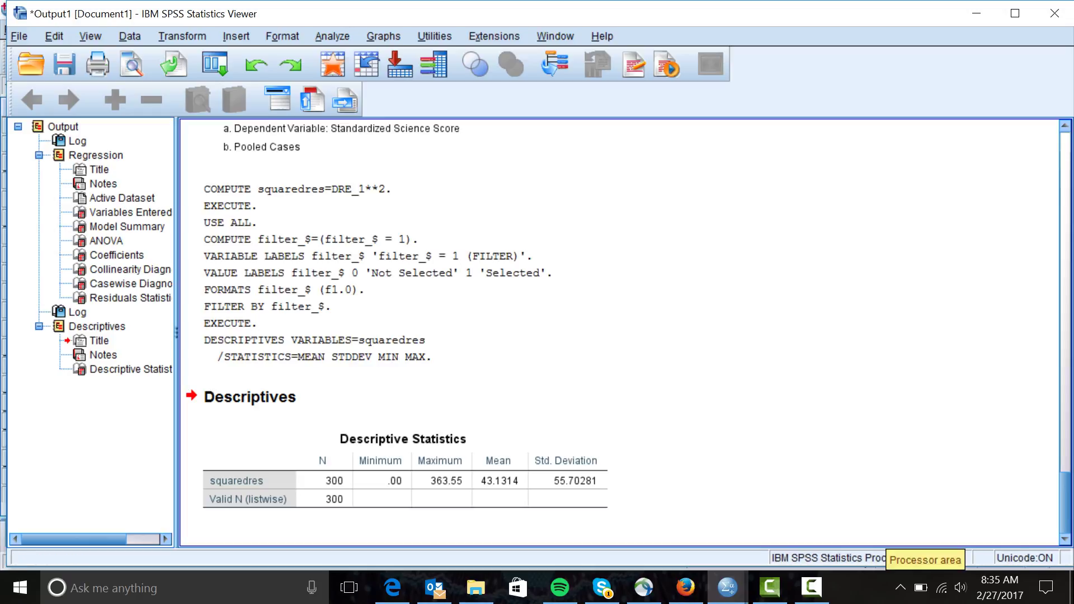
pyautogui.press('XF86AudioPlay')
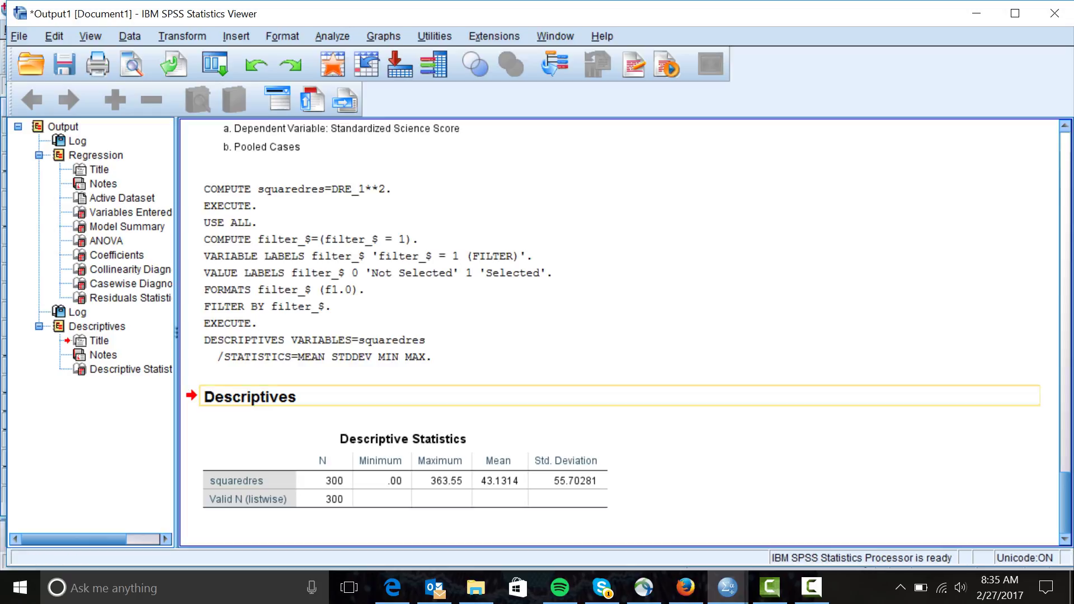
pyautogui.press('super+d')
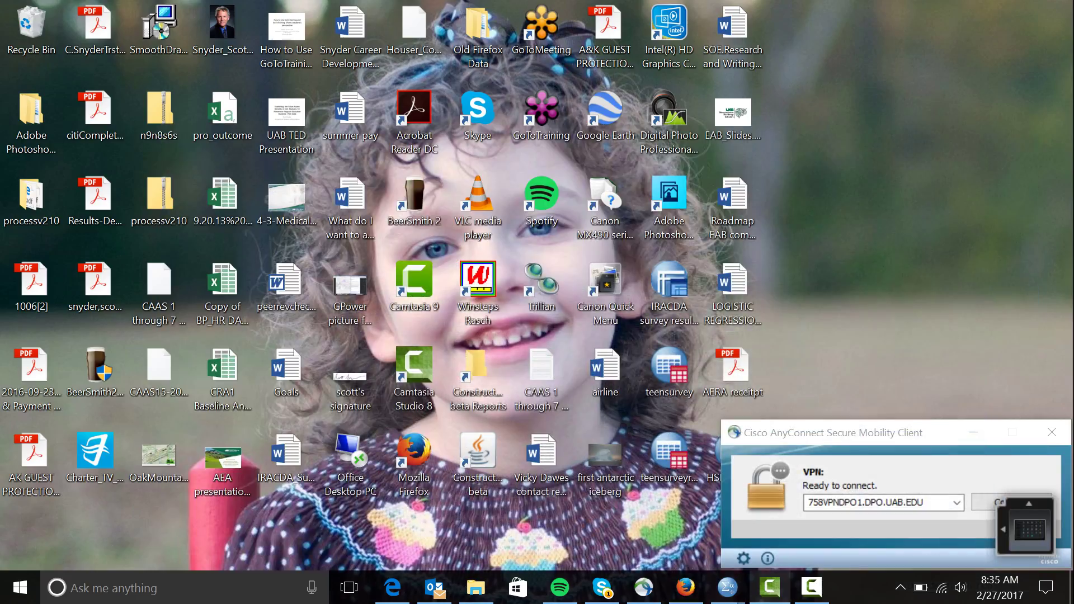
pyautogui.click(811, 587)
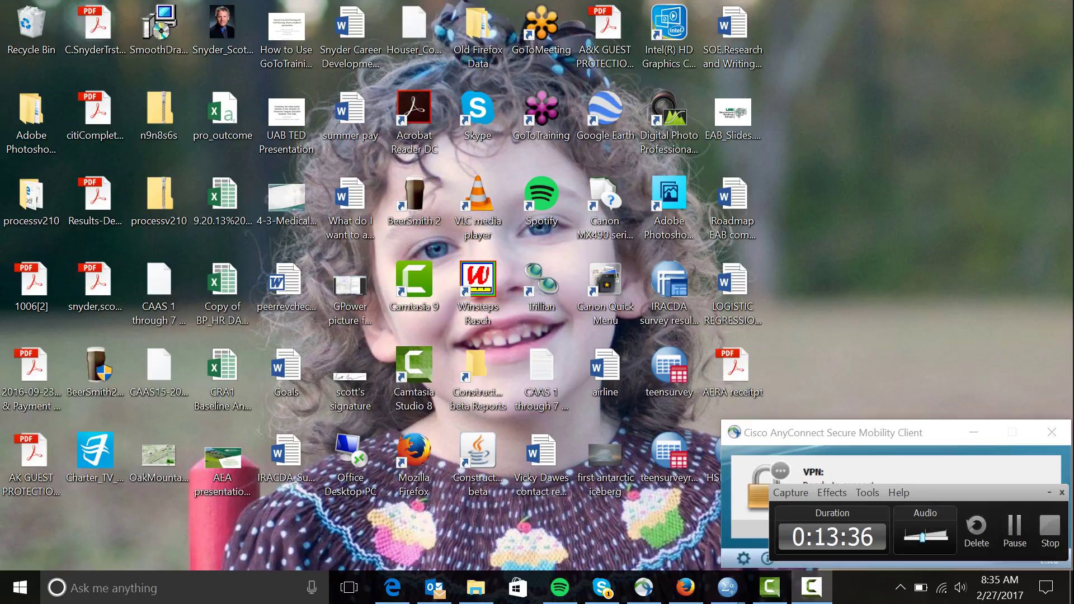